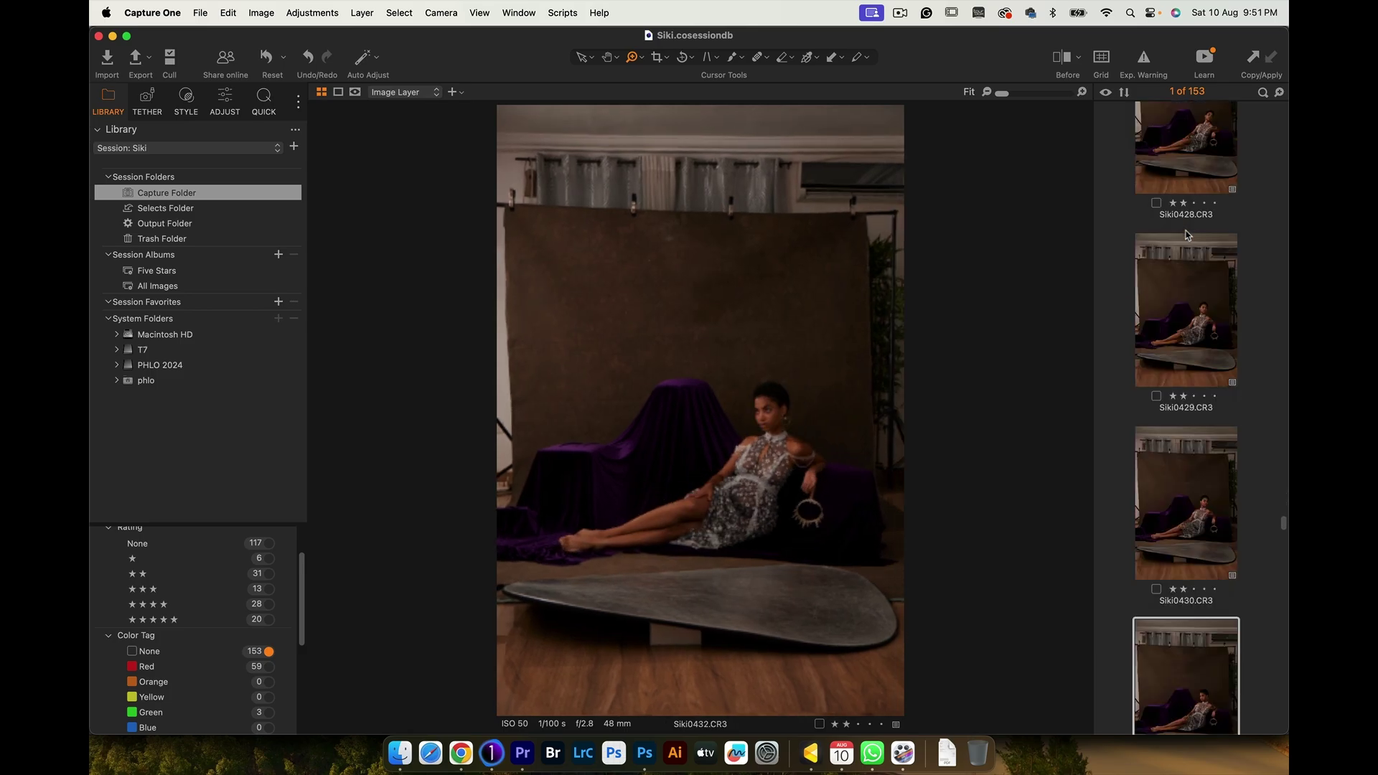
Browse the captured photos from Siki0432.CR3 onward, reviewing the seated poses up to the crown shots around Siki0473.CR3.
{"action": "key", "text": "Down"}
{"action": "key", "text": "Down"}
{"action": "key", "text": "Down"}
{"action": "key", "text": "Down"}
{"action": "key", "text": "Down"}
{"action": "key", "text": "Down"}
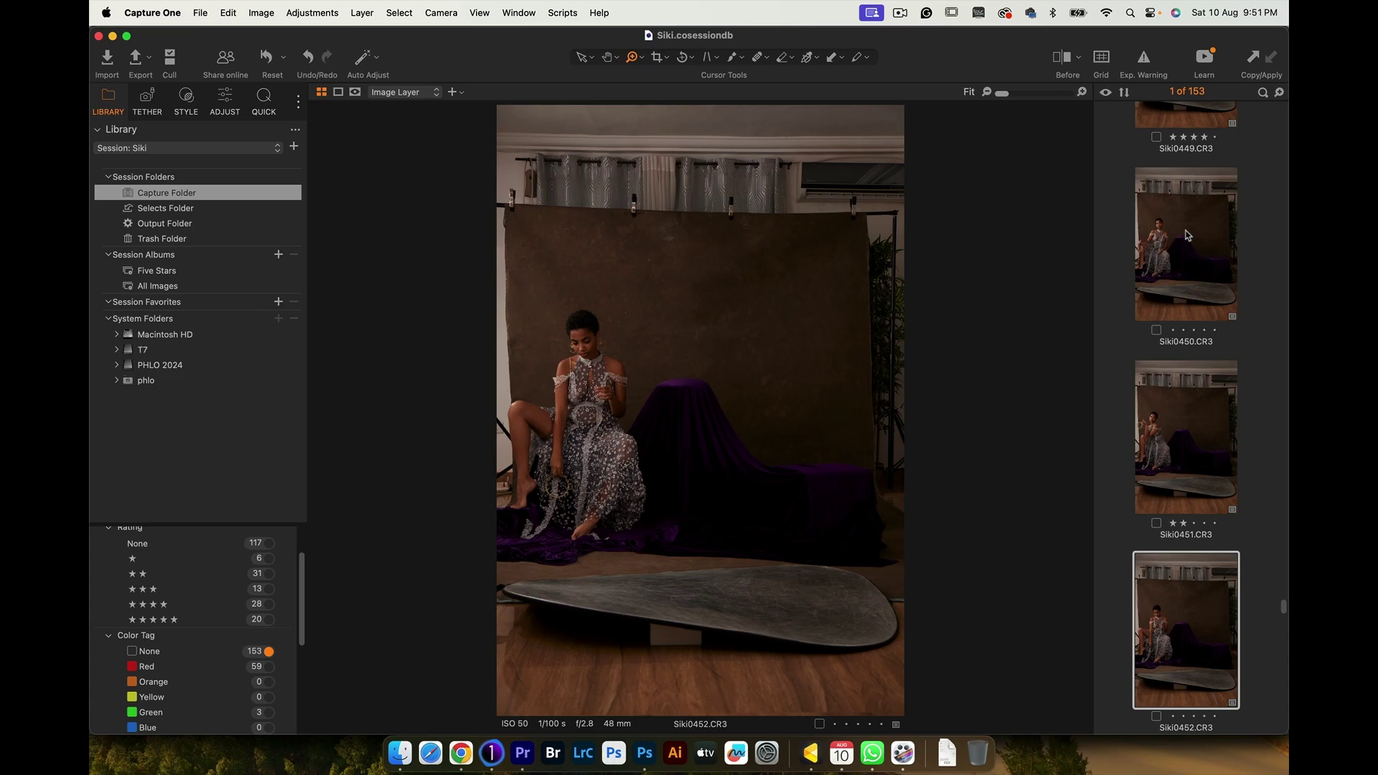
{"action": "key", "text": "Down"}
{"action": "key", "text": "Down"}
{"action": "key", "text": "Down"}
{"action": "key", "text": "Down"}
{"action": "key", "text": "Down"}
{"action": "key", "text": "Down"}
{"action": "key", "text": "Down"}
{"action": "key", "text": "Down"}
{"action": "key", "text": "Down"}
{"action": "key", "text": "Down"}
{"action": "key", "text": "Down"}
{"action": "key", "text": "Down"}
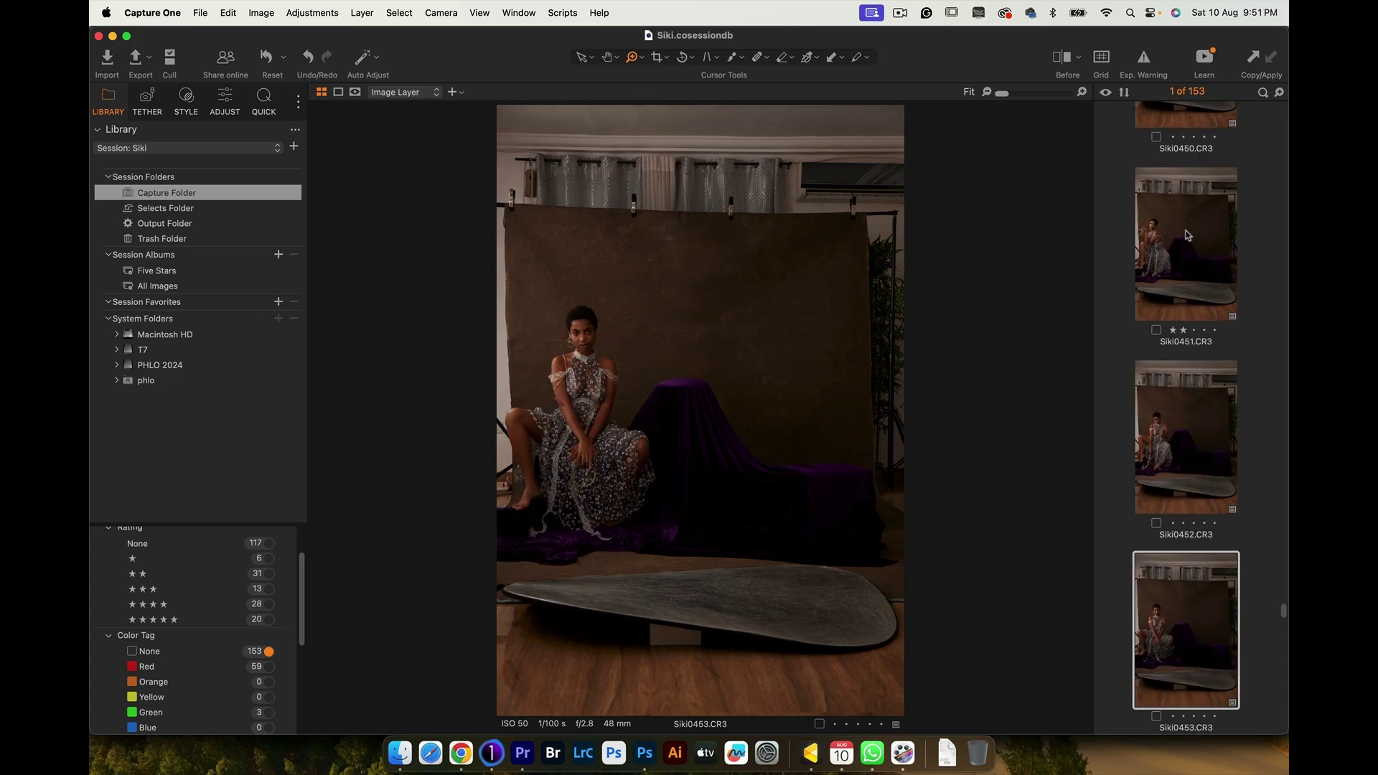
{"action": "key", "text": "Down"}
{"action": "key", "text": "Down"}
{"action": "key", "text": "Down"}
{"action": "key", "text": "Down"}
{"action": "key", "text": "Down"}
{"action": "key", "text": "Down"}
{"action": "key", "text": "Down"}
{"action": "key", "text": "Down"}
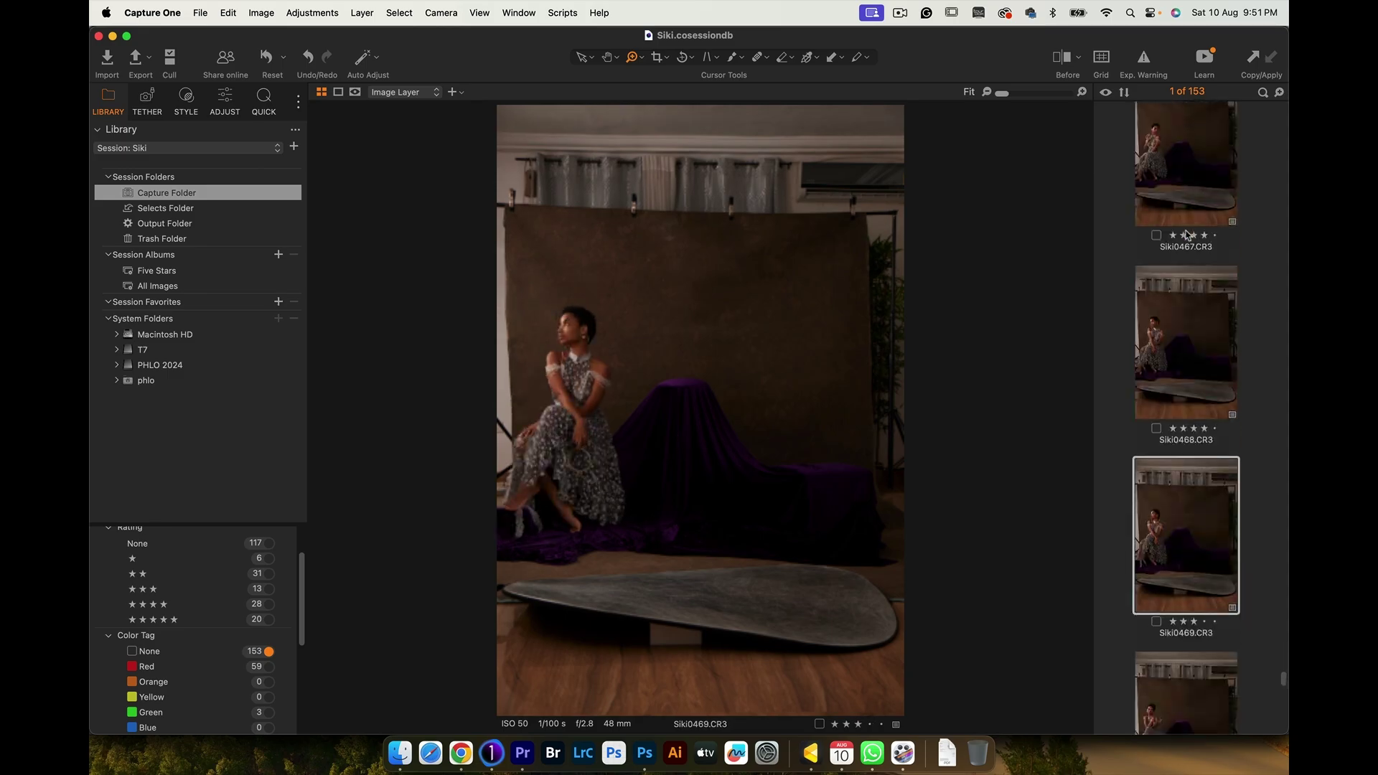
{"action": "key", "text": "Down"}
{"action": "key", "text": "Down"}
{"action": "key", "text": "Down"}
{"action": "key", "text": "Down"}
{"action": "key", "text": "Down"}
{"action": "key", "text": "Down"}
{"action": "key", "text": "Down"}
{"action": "key", "text": "Down"}
{"action": "key", "text": "Down"}
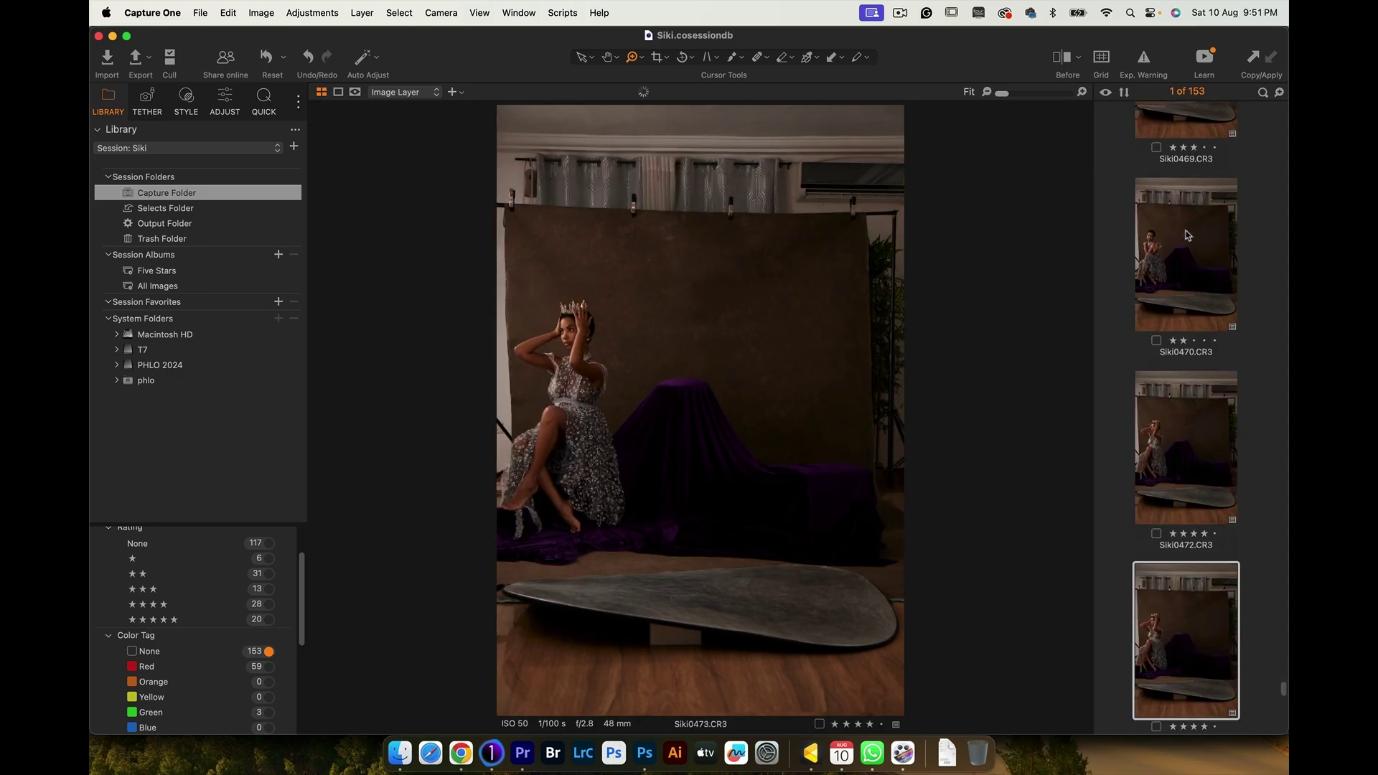
Compare the last seated-pose frames with the neighbouring empty-set photos around Siki0480.CR3.
{"action": "key", "text": "Up"}
{"action": "key", "text": "Up"}
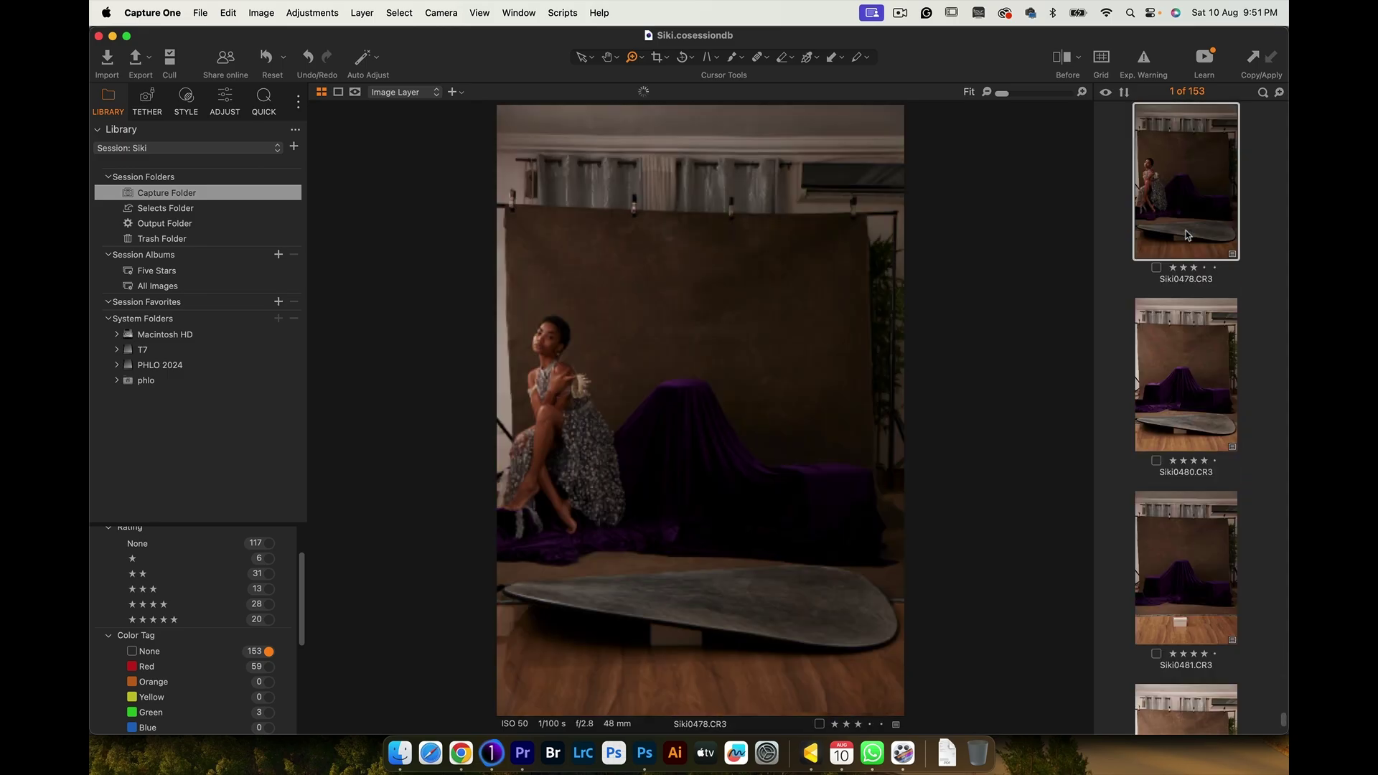
{"action": "key", "text": "Up"}
{"action": "key", "text": "Down"}
{"action": "key", "text": "Down"}
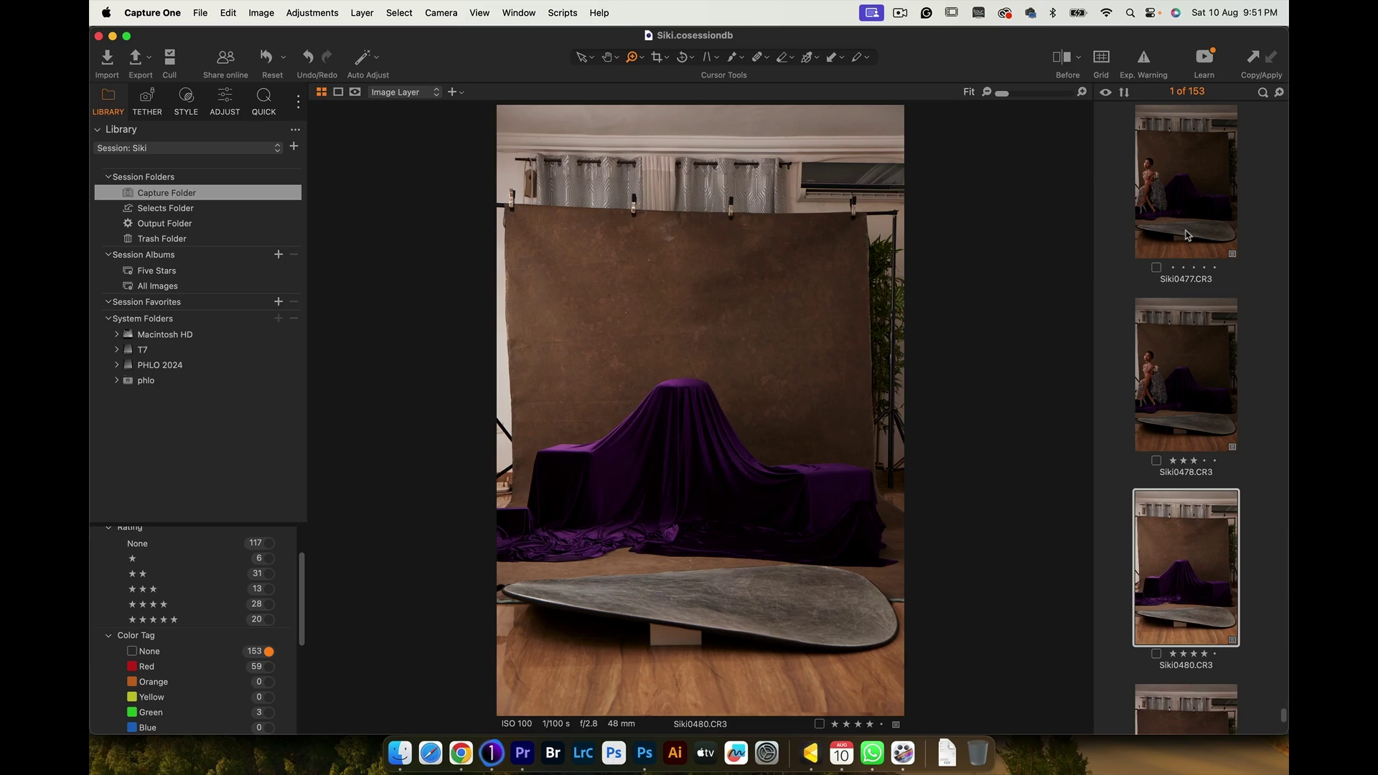
{"action": "key", "text": "Down"}
{"action": "key", "text": "Down"}
{"action": "key", "text": "Down"}
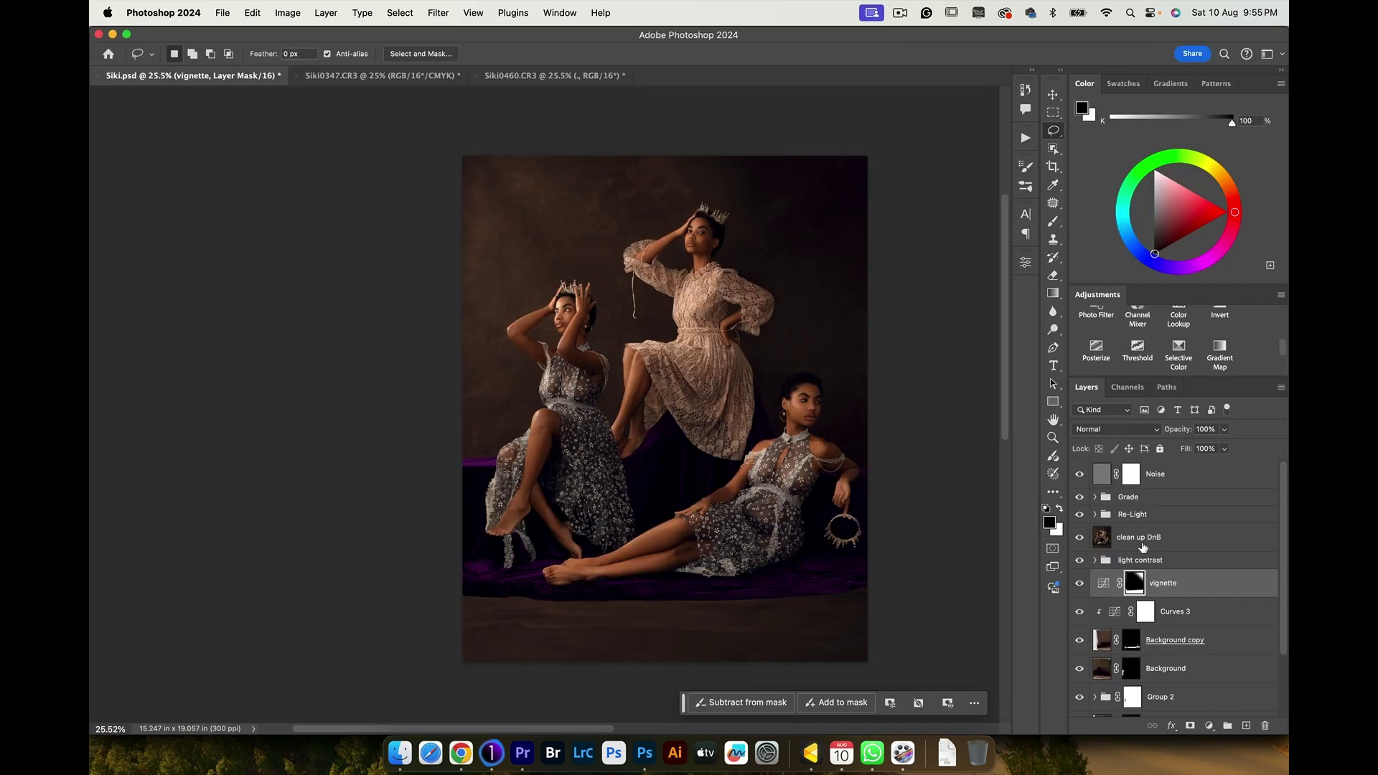
In Siki.psd, show only the Siki0471.CR3 base layer and make the Siki0431.CR3 layer above it visible.
{"action": "scroll", "coordinate": [1148, 567], "scroll_direction": "down", "scroll_amount": 3}
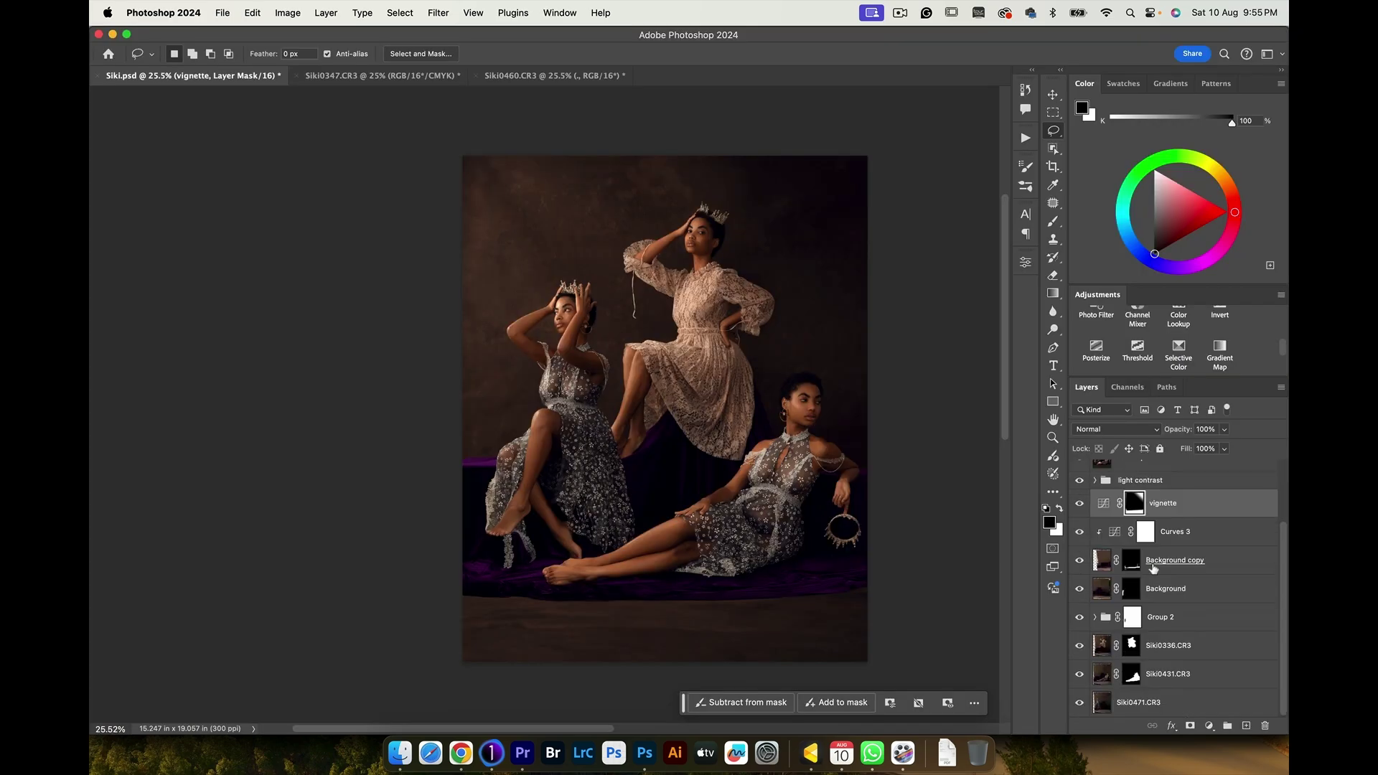
{"action": "left_click", "coordinate": [1079, 703], "text": "alt"}
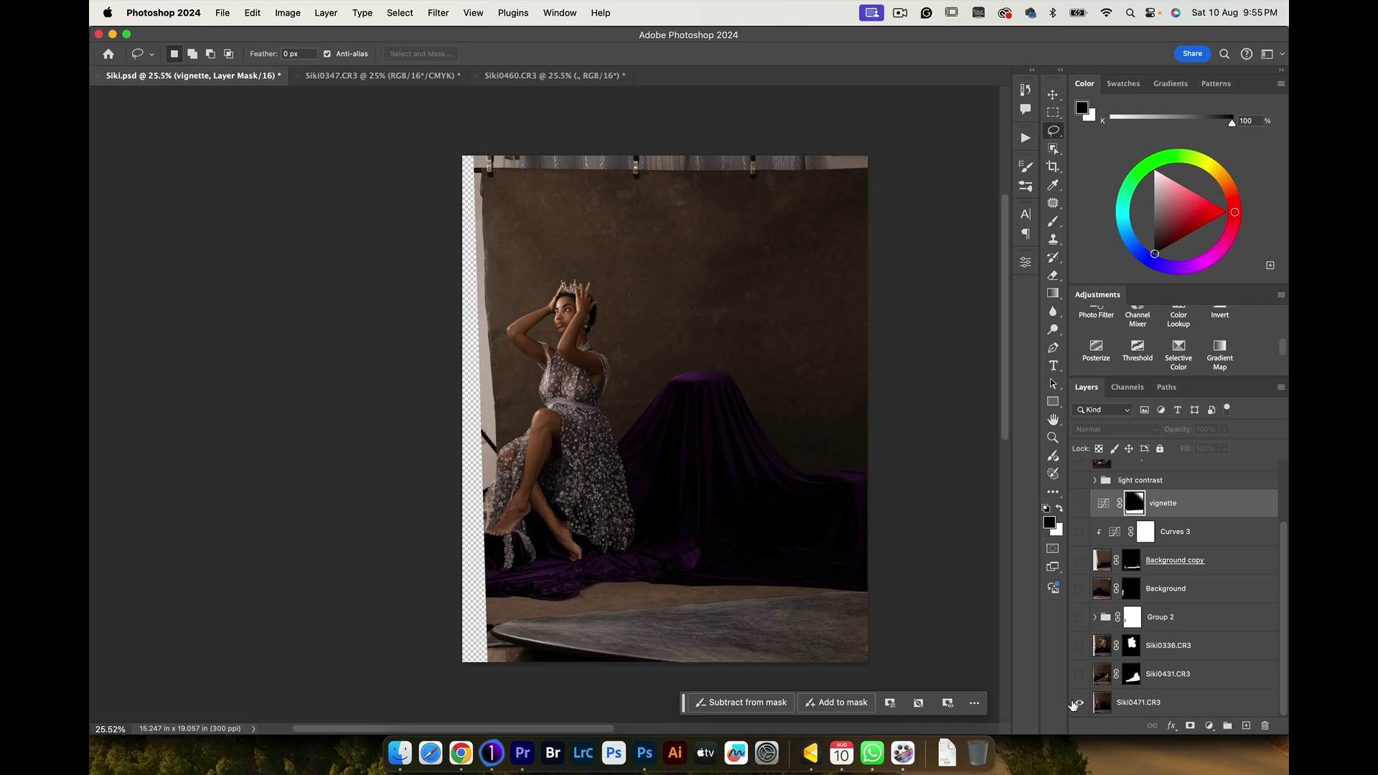
{"action": "left_click", "coordinate": [1079, 674]}
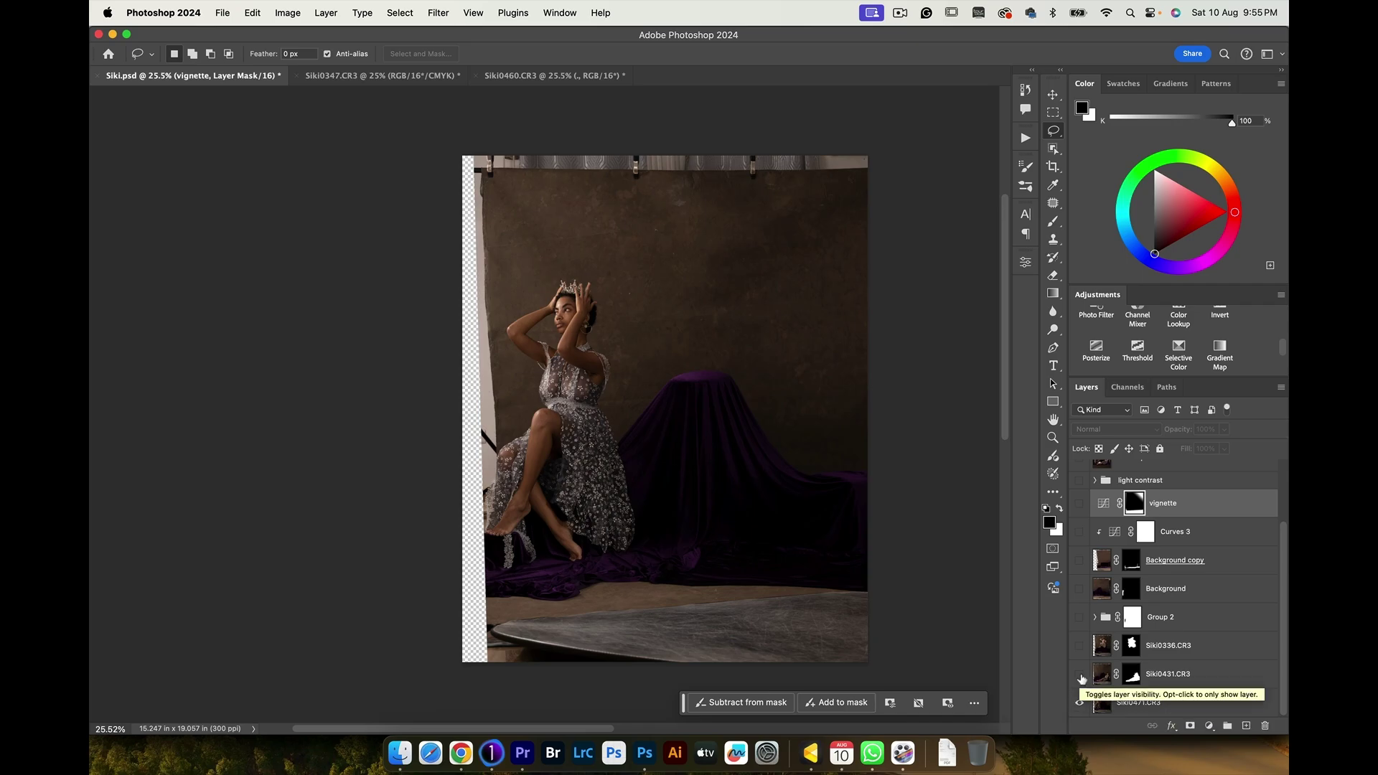
{"action": "left_click", "coordinate": [1079, 674]}
{"action": "left_click", "coordinate": [1079, 674]}
Compare the Siki0431.CR3 layer with its mask disabled and enabled, and inspect the blend edge on the purple drape.
{"action": "left_click", "coordinate": [1134, 675], "text": "shift"}
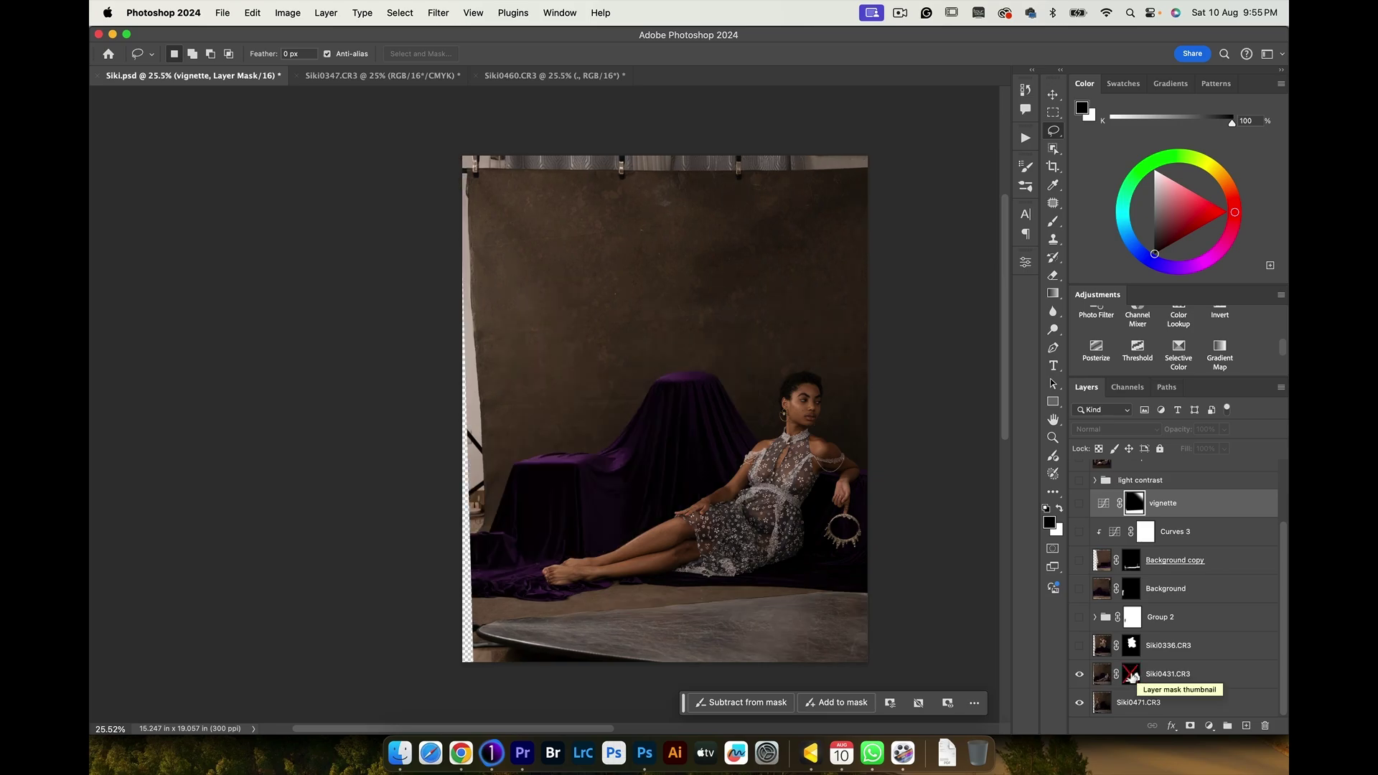
{"action": "left_click", "coordinate": [1132, 676], "text": "shift"}
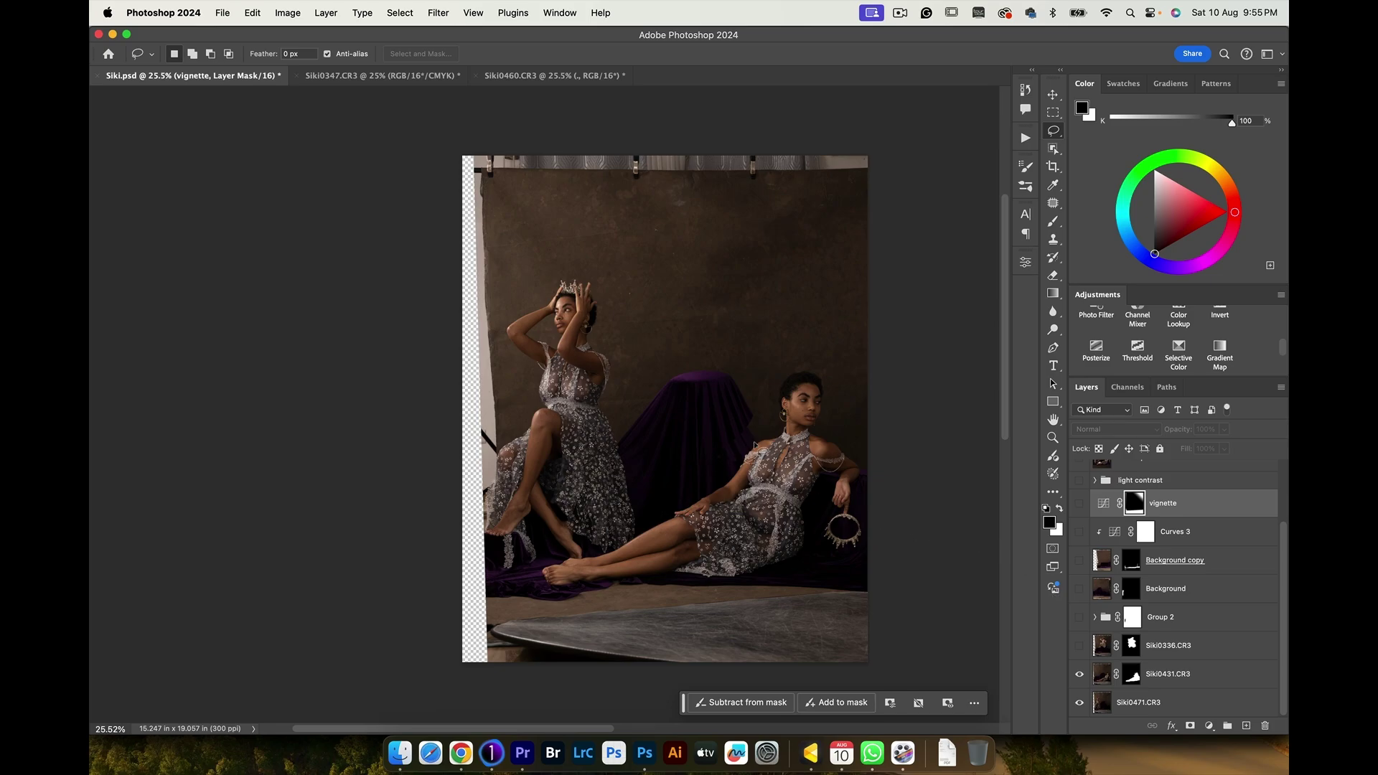
{"action": "scroll", "coordinate": [754, 435], "scroll_direction": "up", "scroll_amount": 2}
{"action": "scroll", "coordinate": [753, 436], "scroll_direction": "up", "scroll_amount": 10}
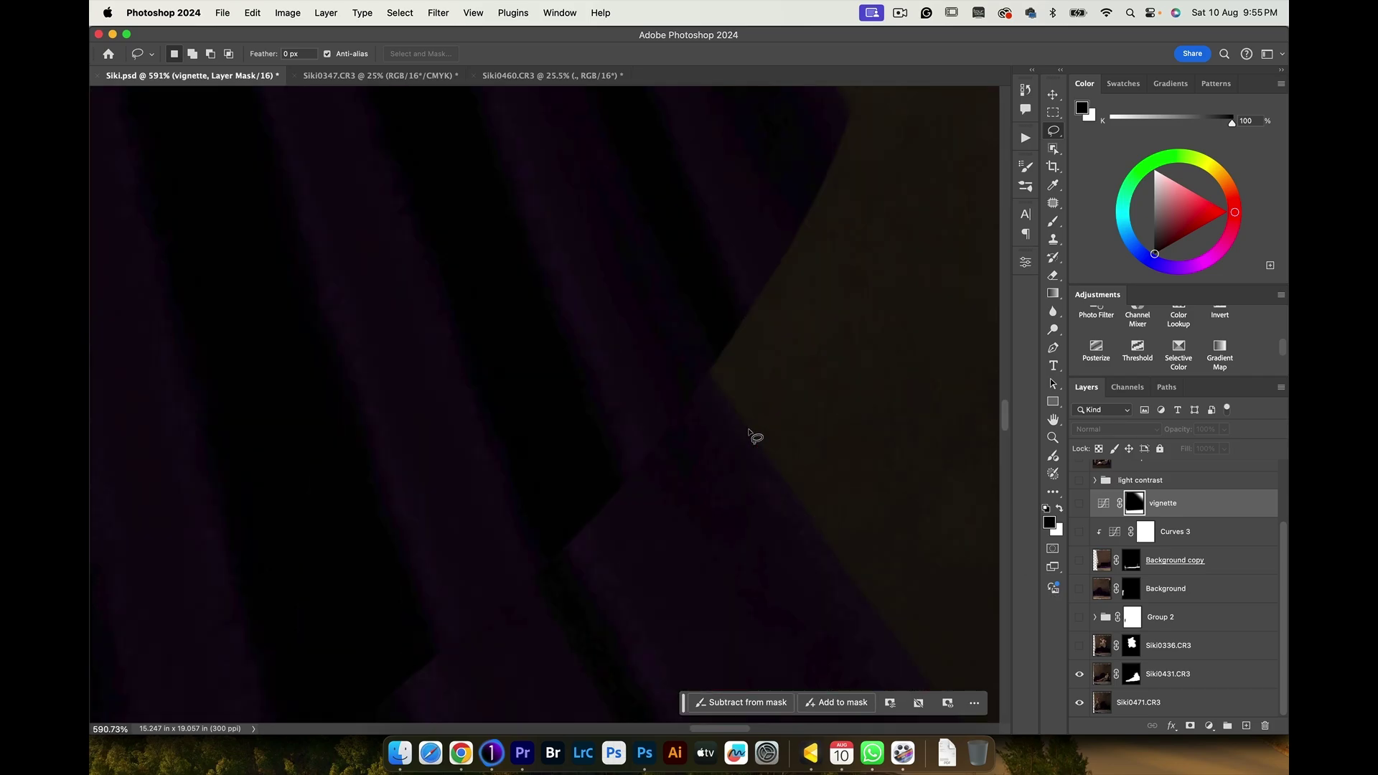
{"action": "scroll", "coordinate": [772, 423], "scroll_direction": "down", "scroll_amount": 6}
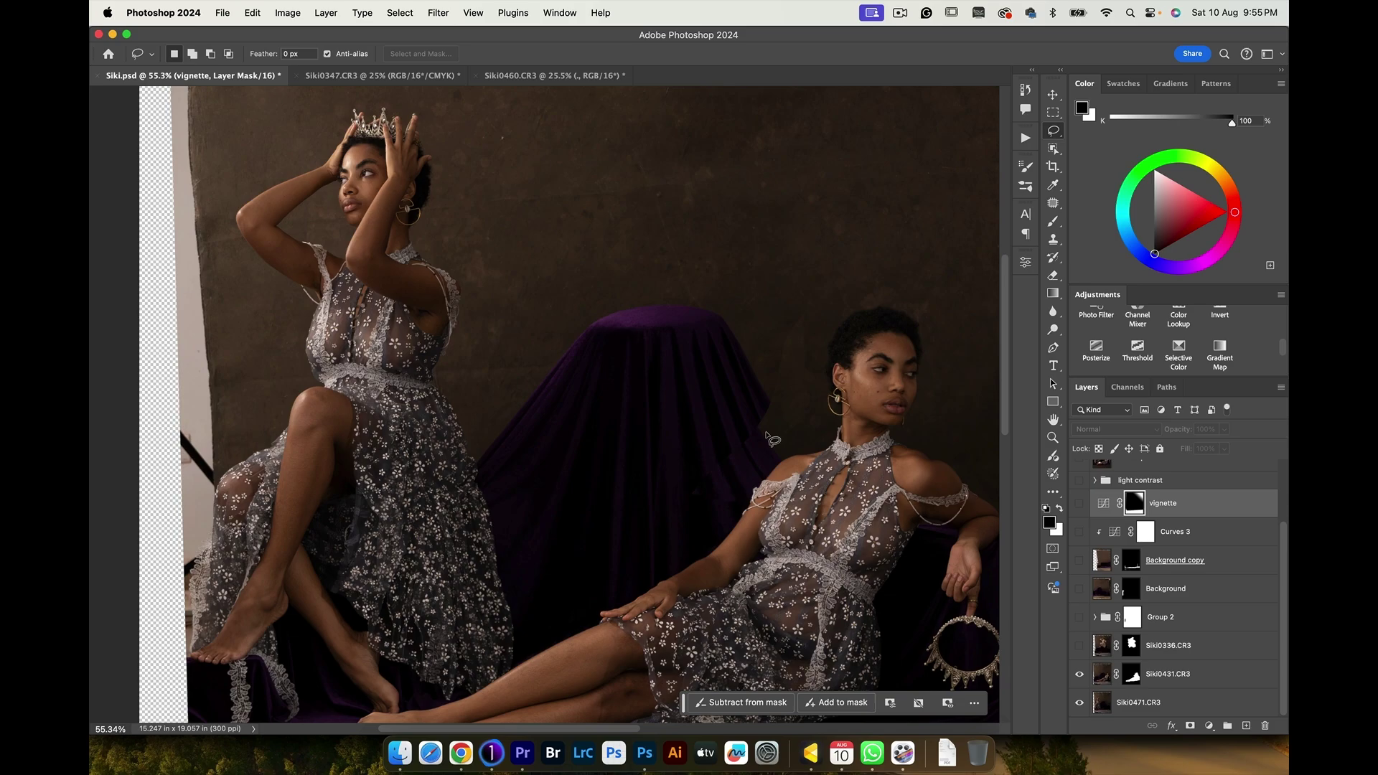
Make the Siki0336.CR3 layer visible and compare the composite with that layer's mask disabled and enabled.
{"action": "left_click", "coordinate": [1078, 646]}
{"action": "left_click", "coordinate": [1079, 648]}
{"action": "left_click", "coordinate": [1079, 648]}
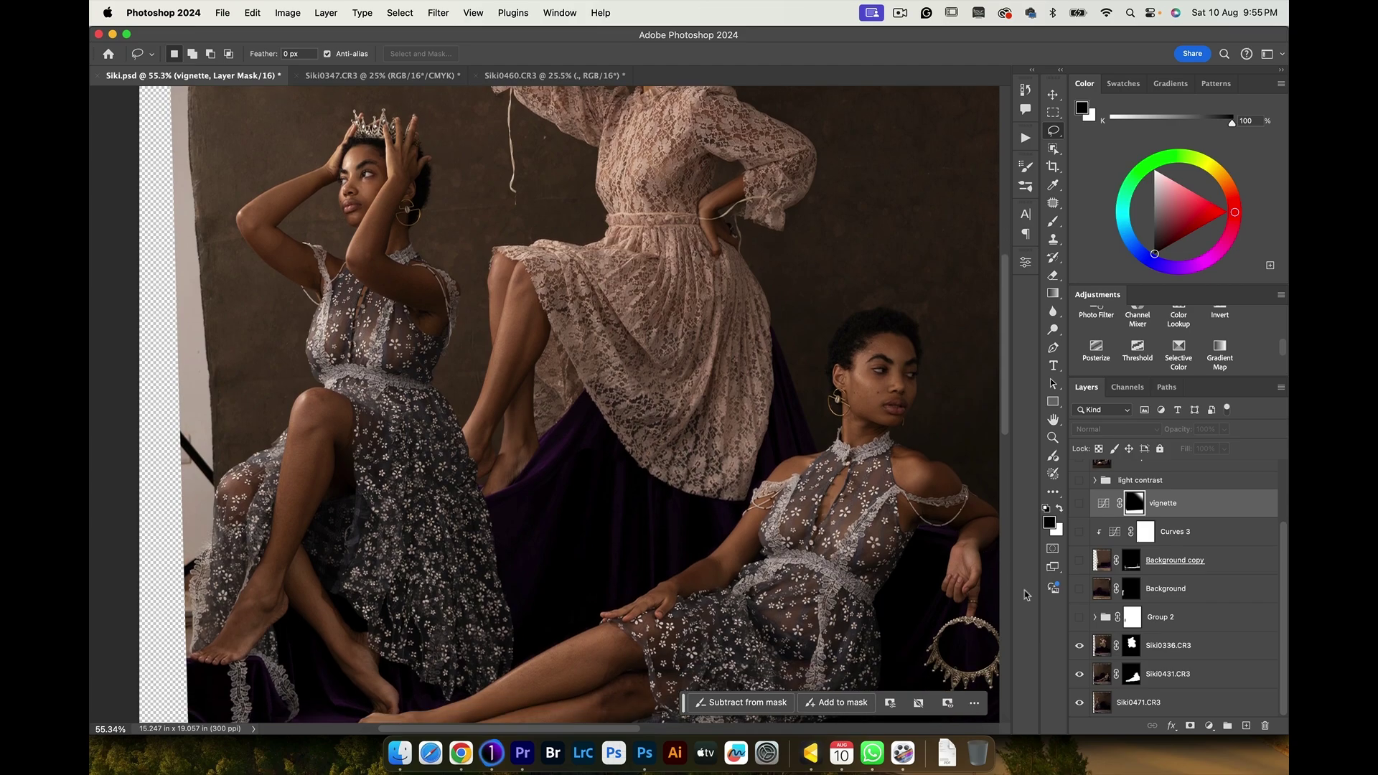
{"action": "left_click", "coordinate": [1132, 646], "text": "shift"}
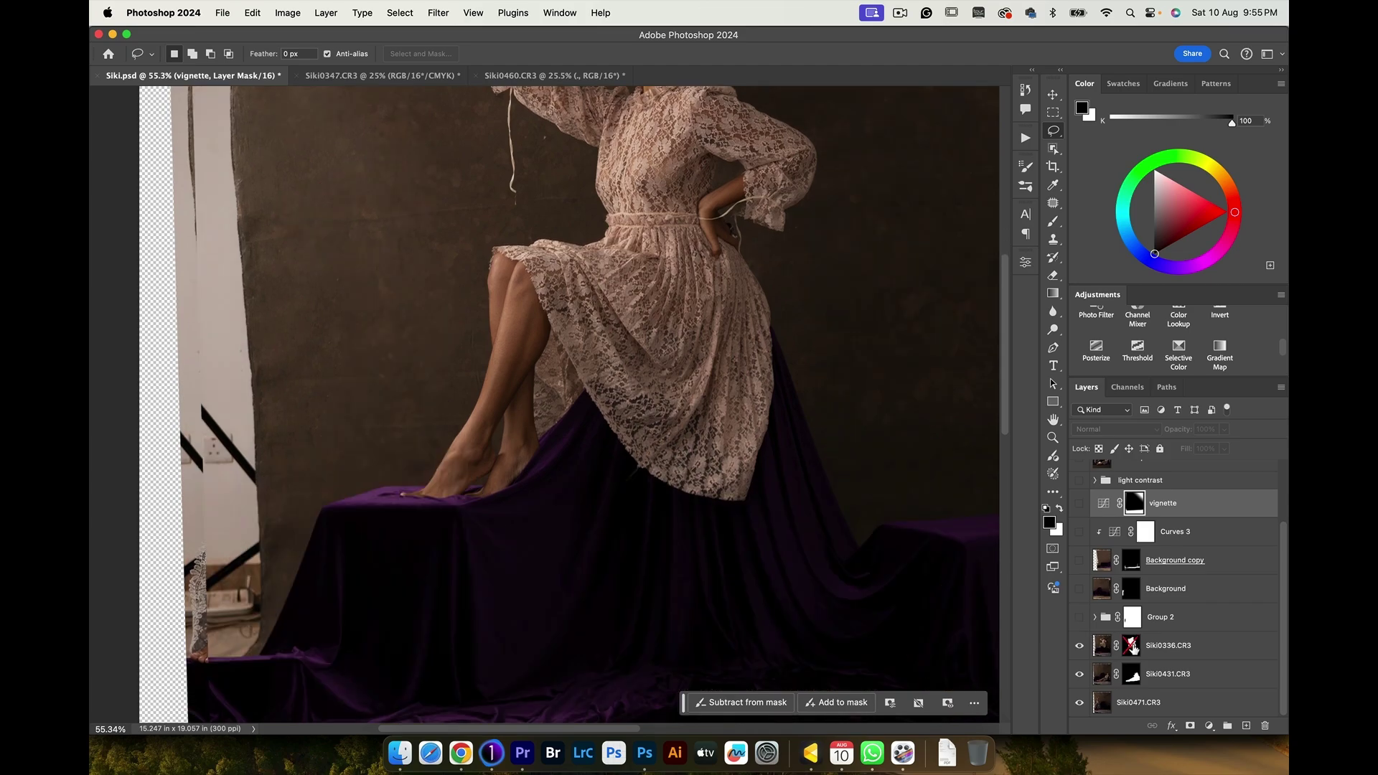
{"action": "scroll", "coordinate": [660, 500], "scroll_direction": "down", "scroll_amount": 5}
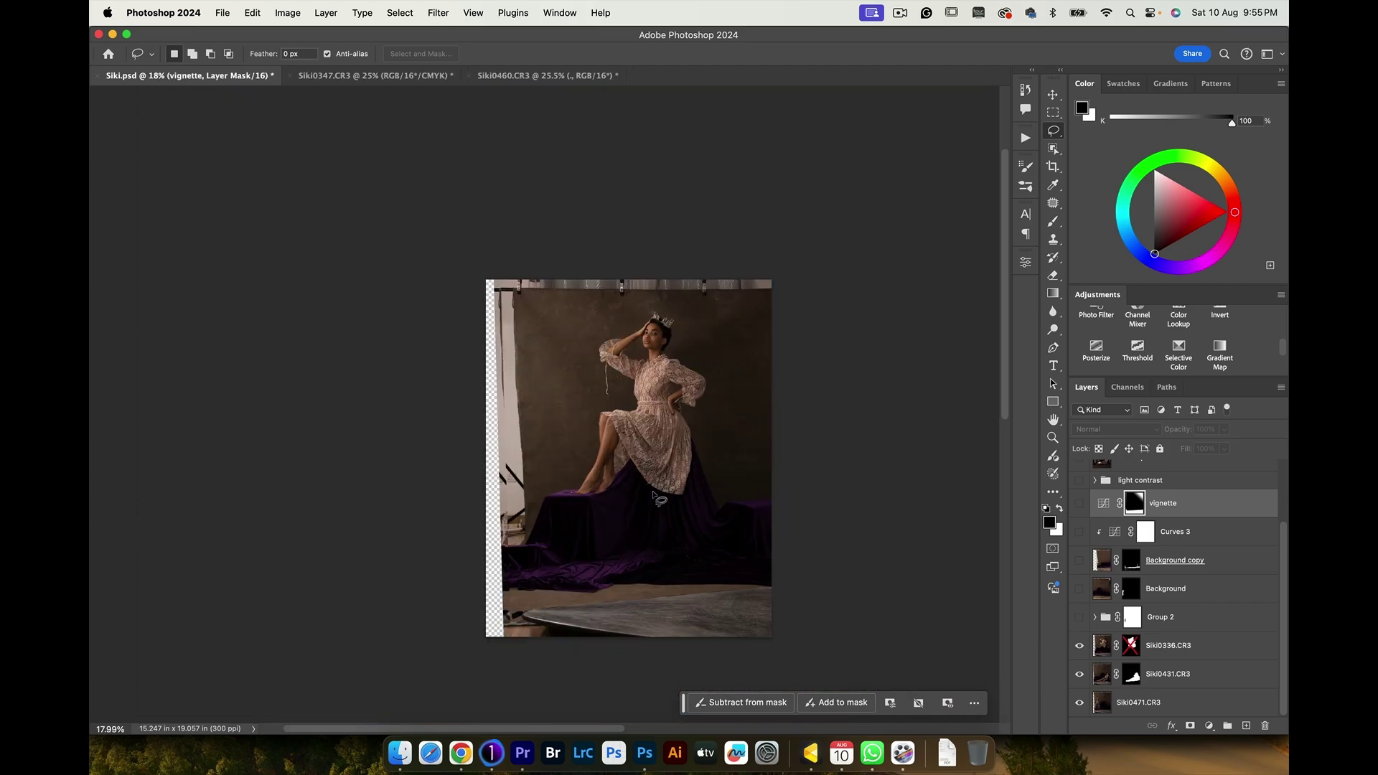
{"action": "scroll", "coordinate": [659, 499], "scroll_direction": "up", "scroll_amount": 1}
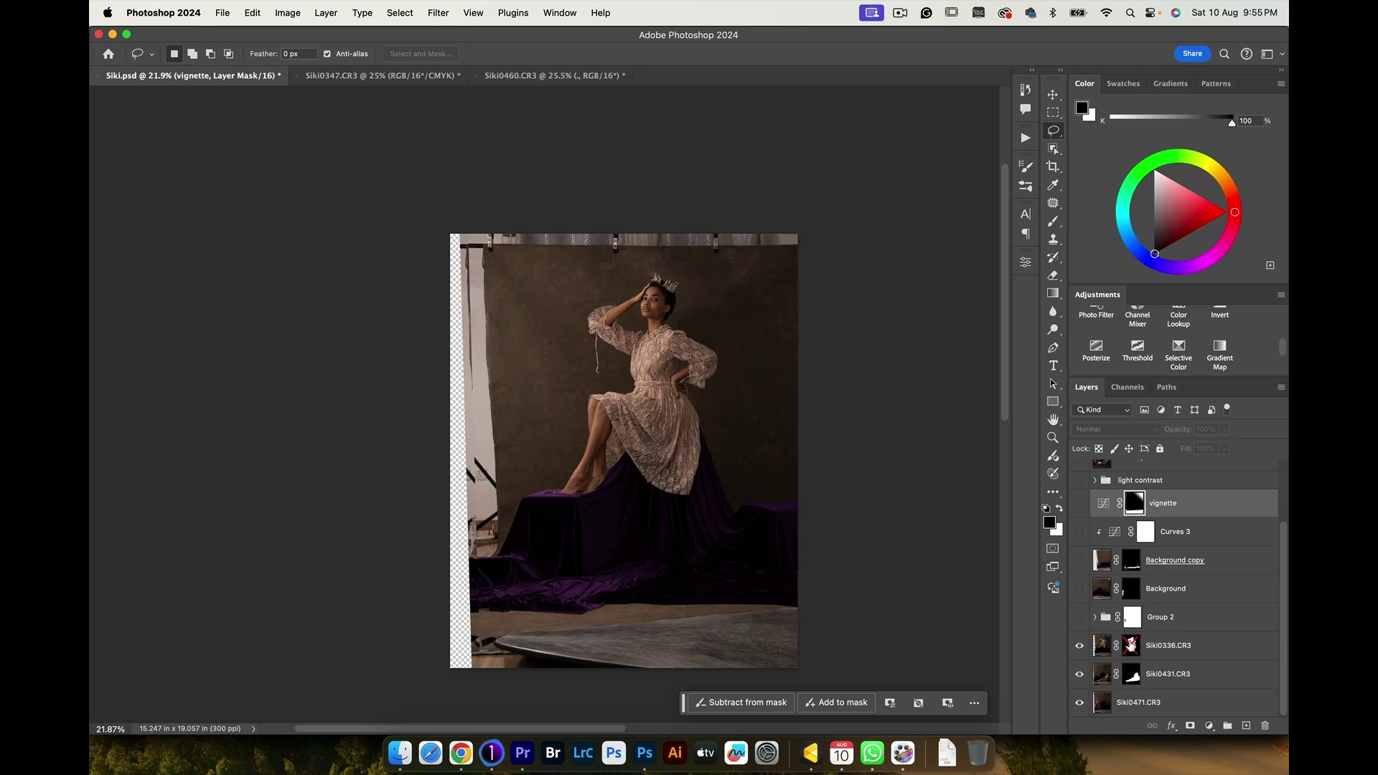
{"action": "left_click", "coordinate": [1132, 646], "text": "shift"}
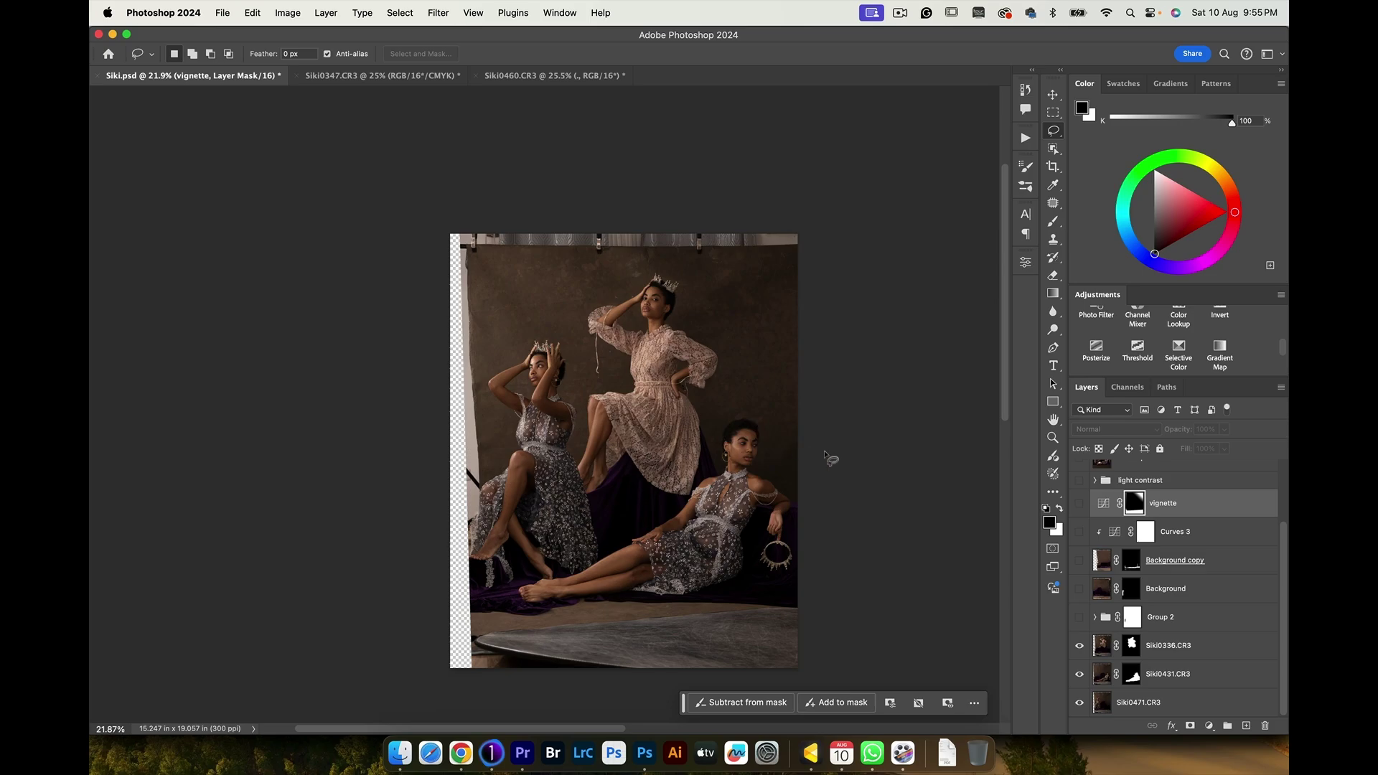
Make Group 2 and the Background copy layer visible, comparing the composite with and without each.
{"action": "left_click", "coordinate": [1079, 617]}
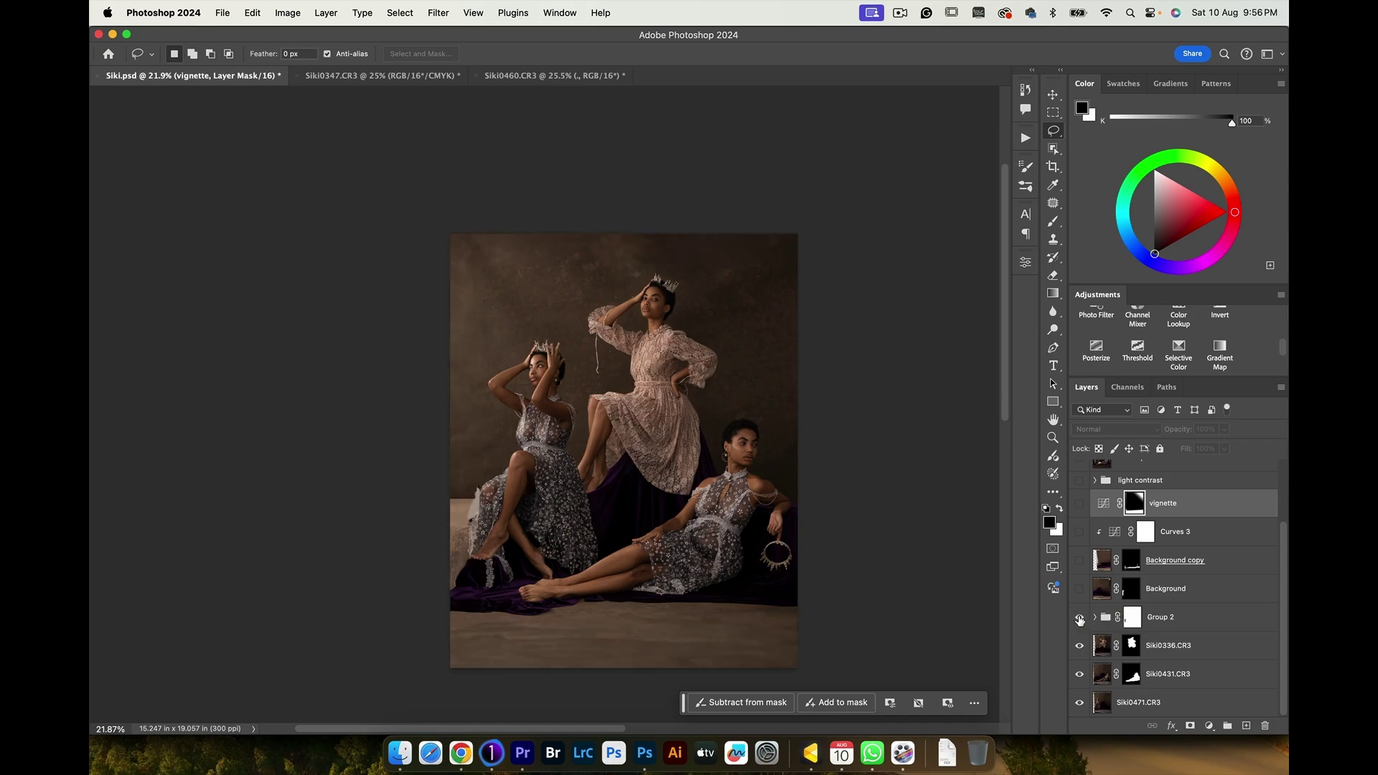
{"action": "left_click", "coordinate": [1079, 618]}
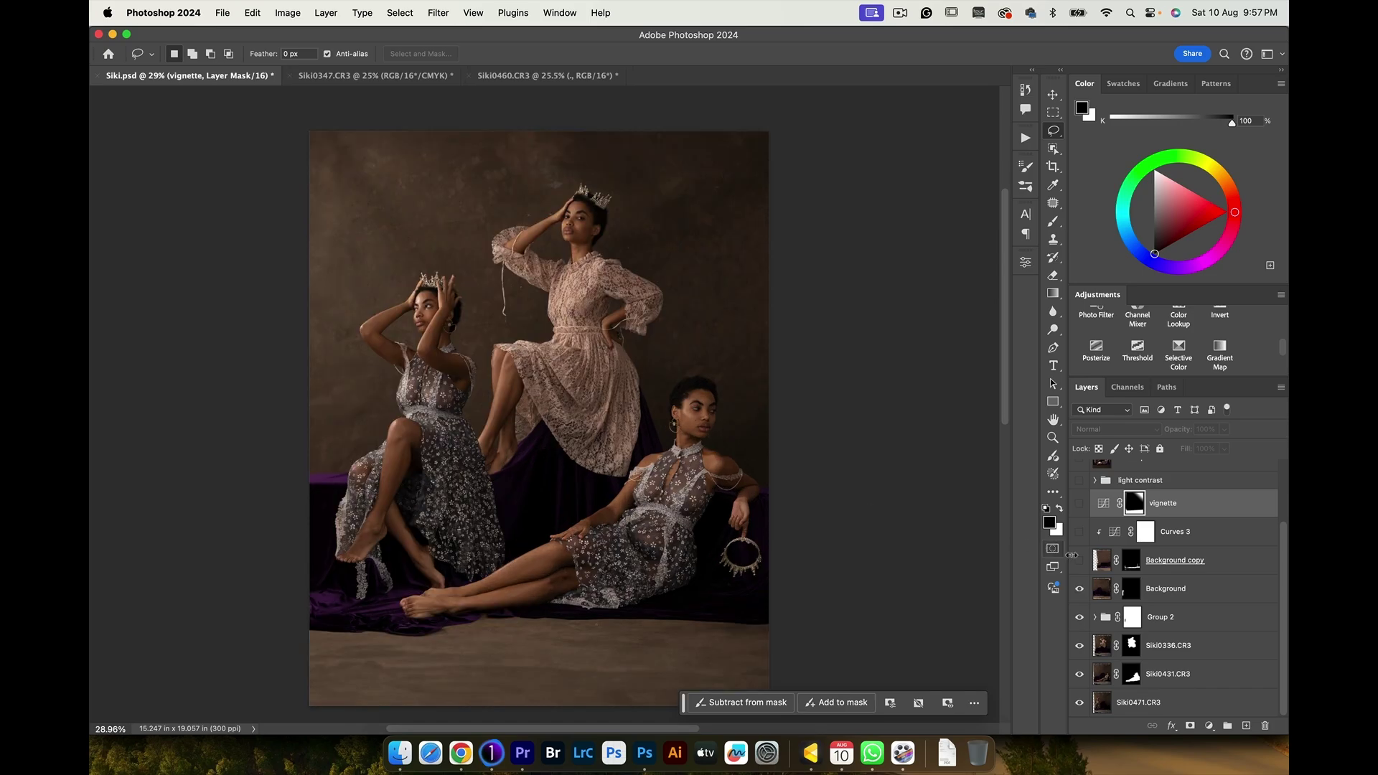
{"action": "left_click", "coordinate": [1082, 562]}
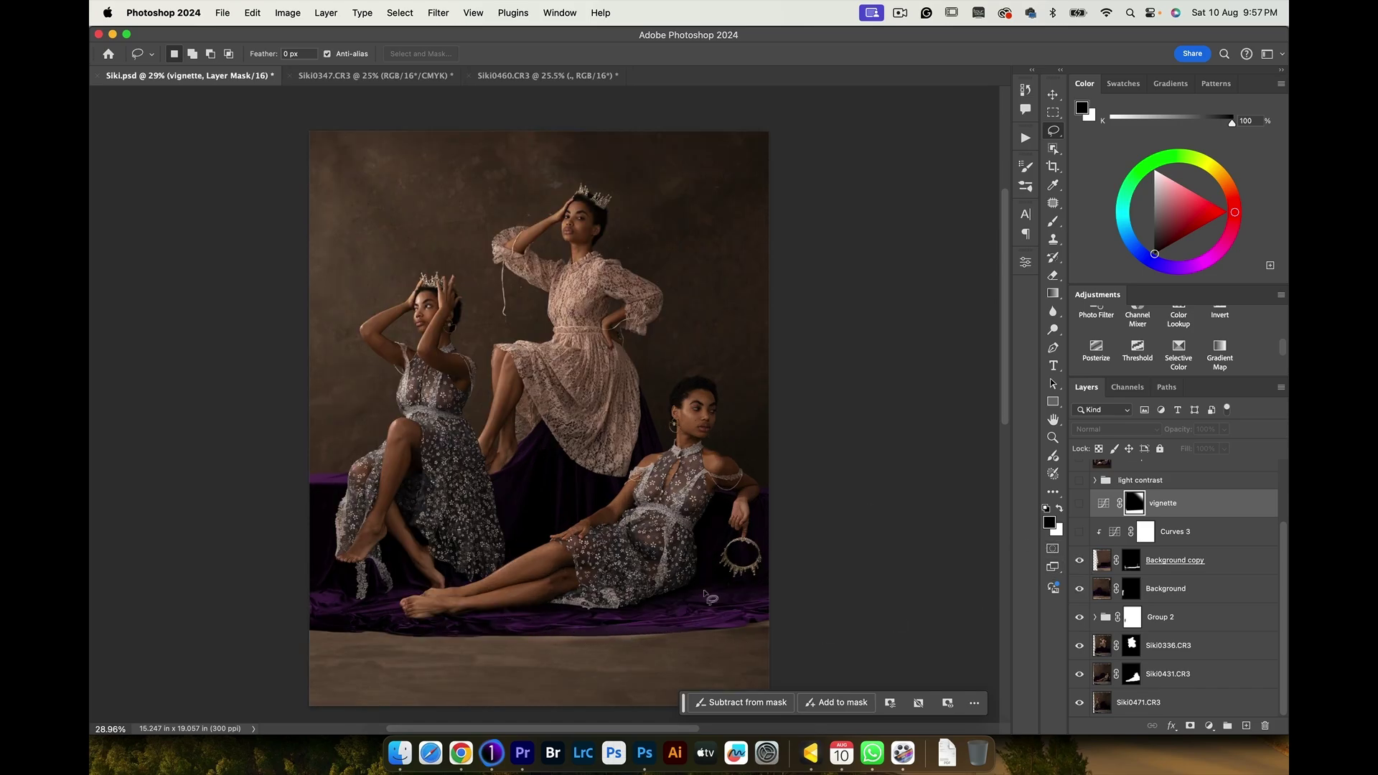
{"action": "left_click", "coordinate": [1079, 561]}
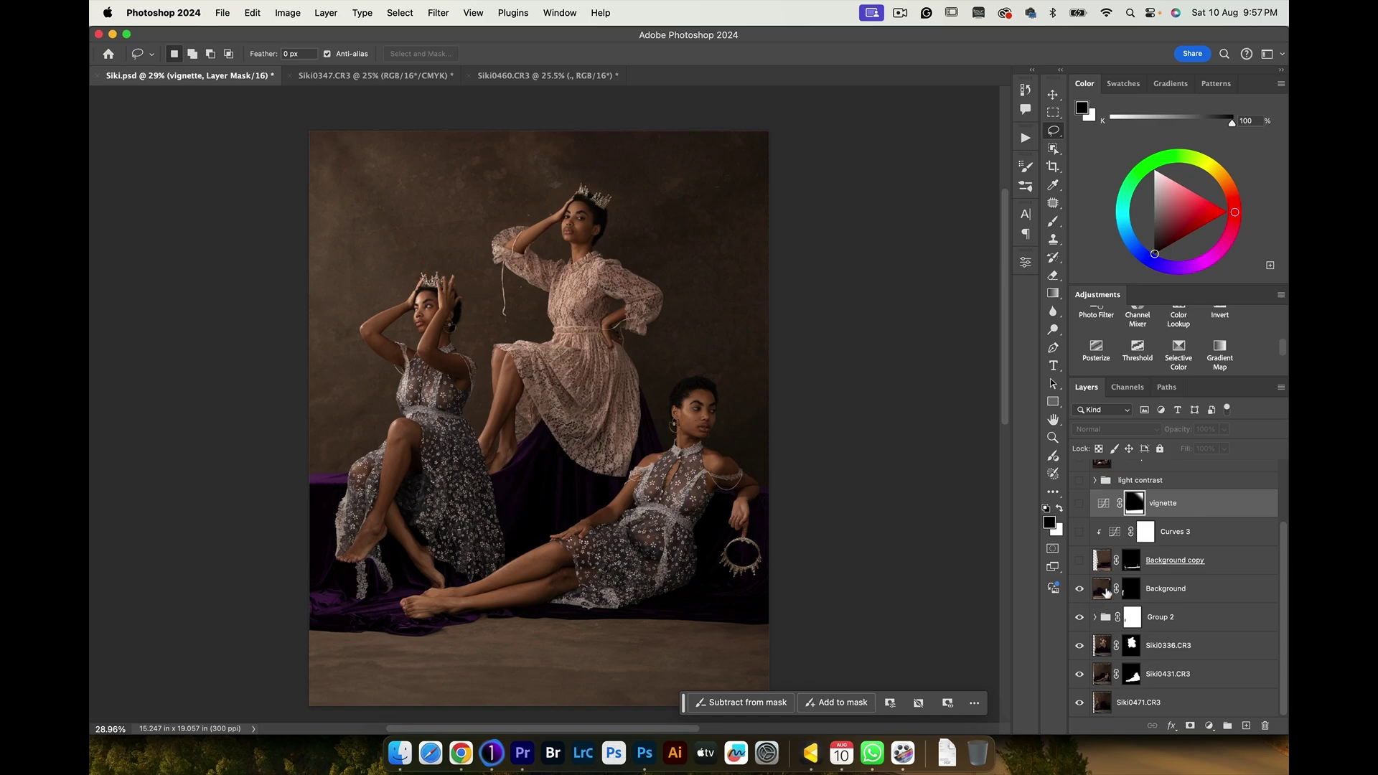
{"action": "left_click", "coordinate": [1080, 561]}
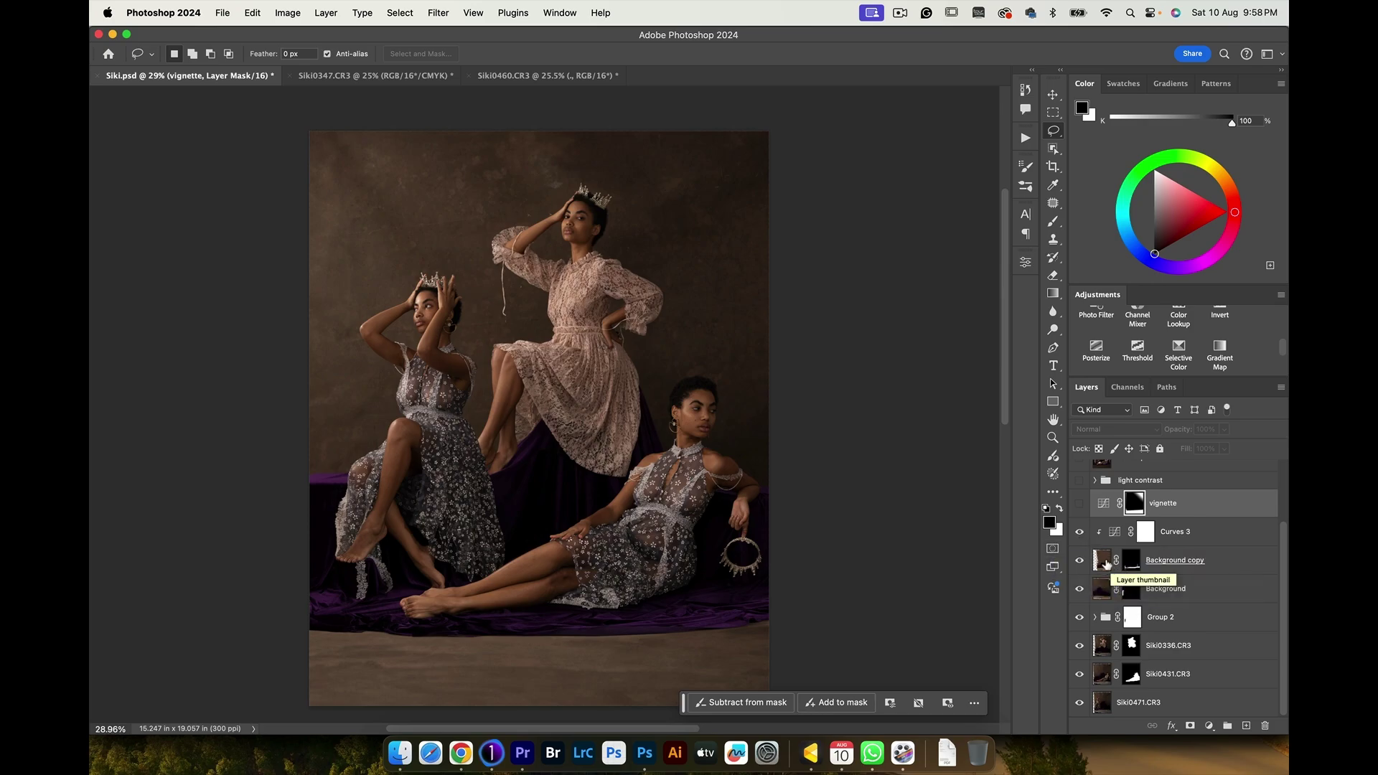
{"action": "left_click", "coordinate": [1079, 560]}
{"action": "left_click", "coordinate": [1080, 562]}
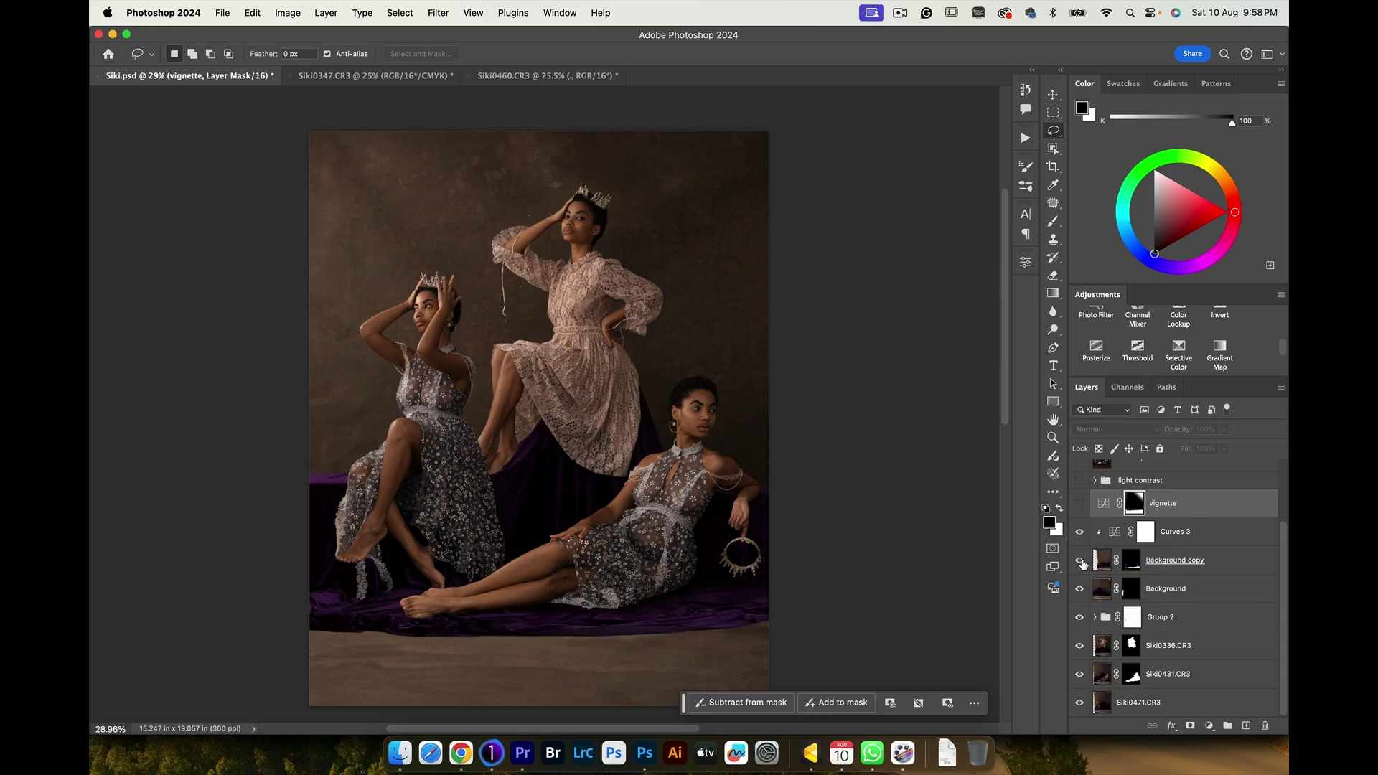
Compare the image with and without the vignette adjustment layer and leave the layer visible.
{"action": "scroll", "coordinate": [1089, 562], "scroll_direction": "up", "scroll_amount": 3}
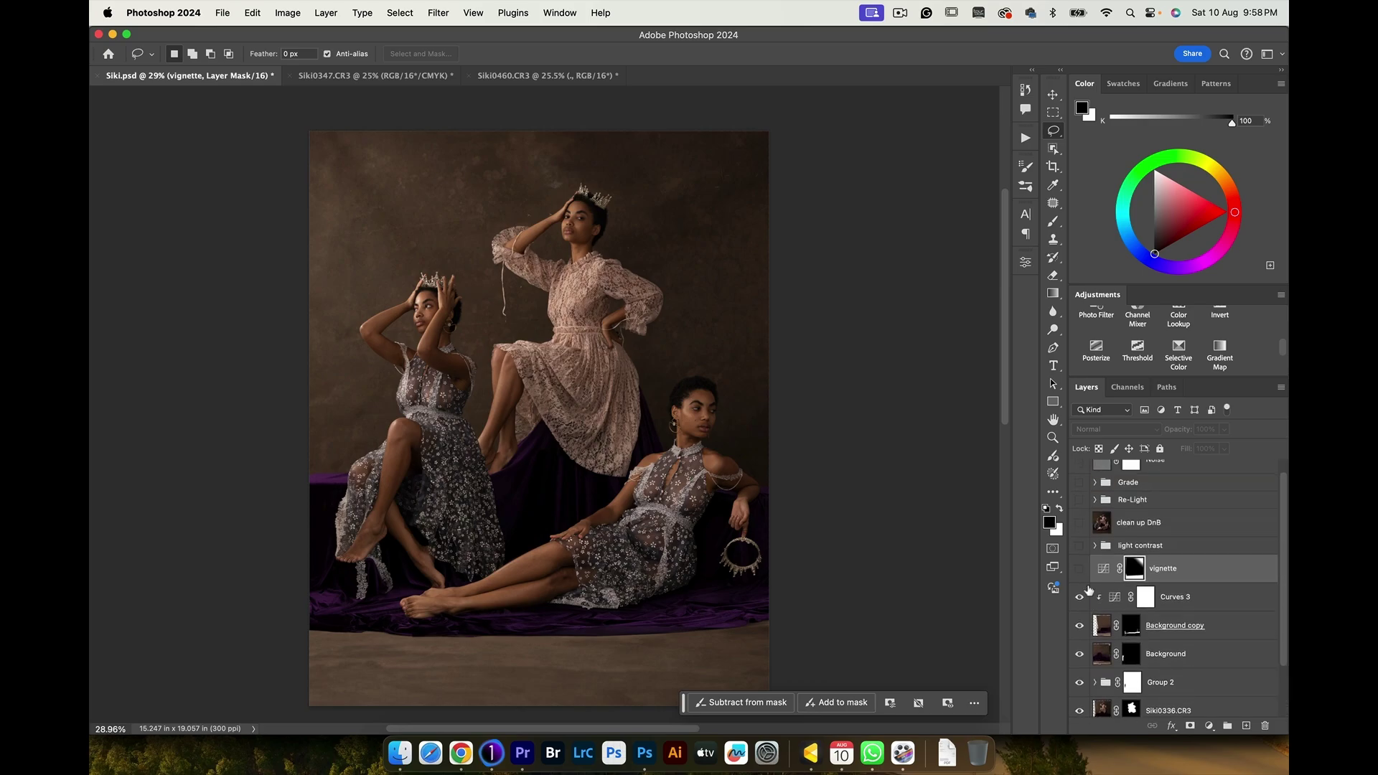
{"action": "left_click", "coordinate": [1078, 568]}
{"action": "left_click", "coordinate": [1078, 569]}
{"action": "left_click", "coordinate": [1078, 569]}
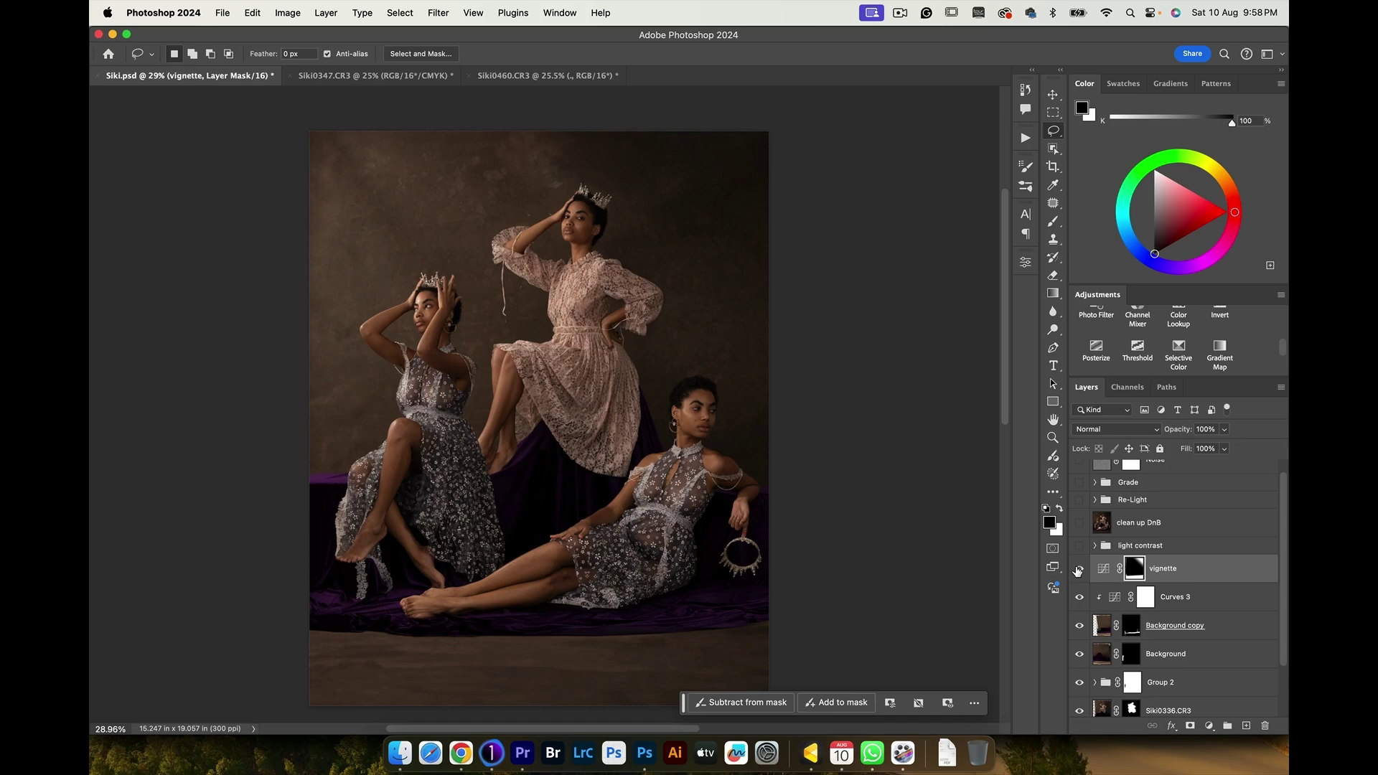
{"action": "left_click", "coordinate": [1079, 569]}
{"action": "left_click", "coordinate": [1079, 569]}
{"action": "left_click", "coordinate": [1079, 569]}
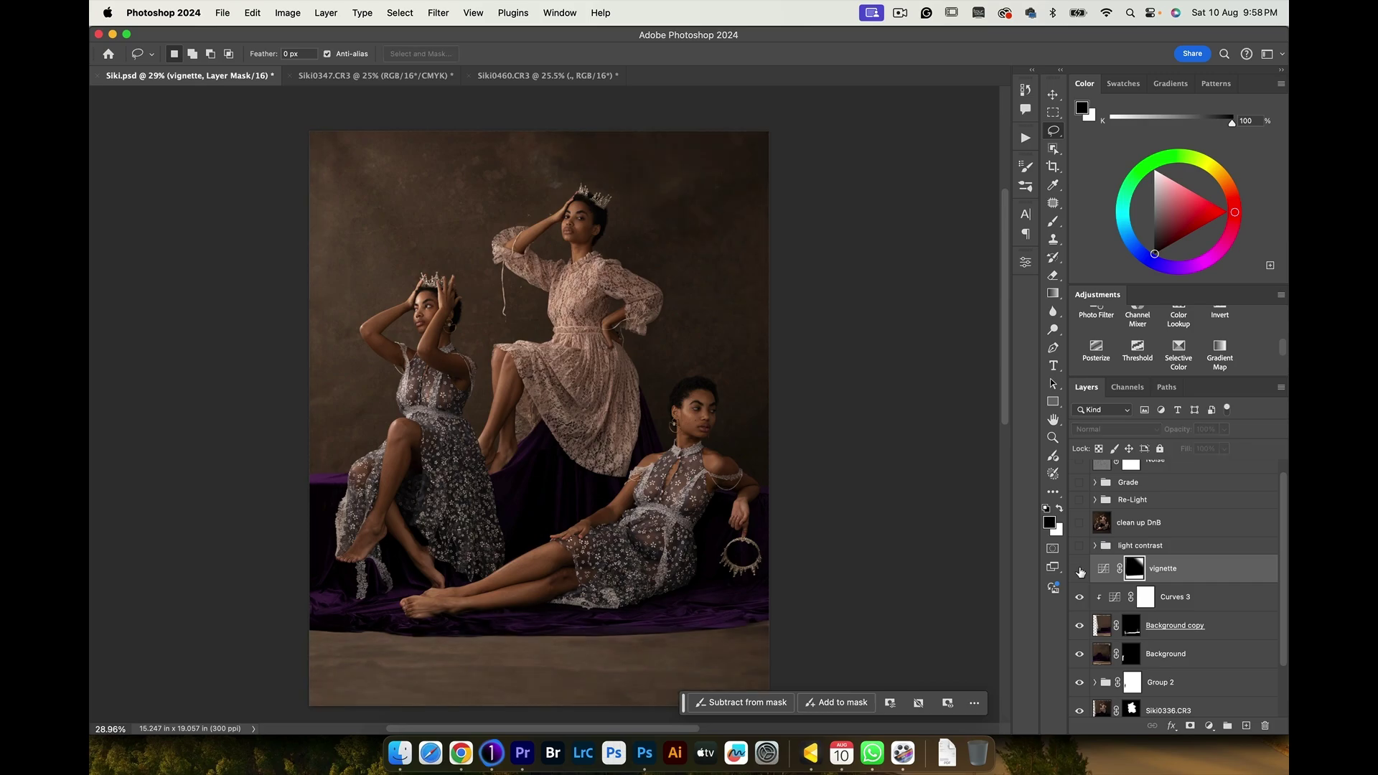
{"action": "left_click", "coordinate": [1080, 569]}
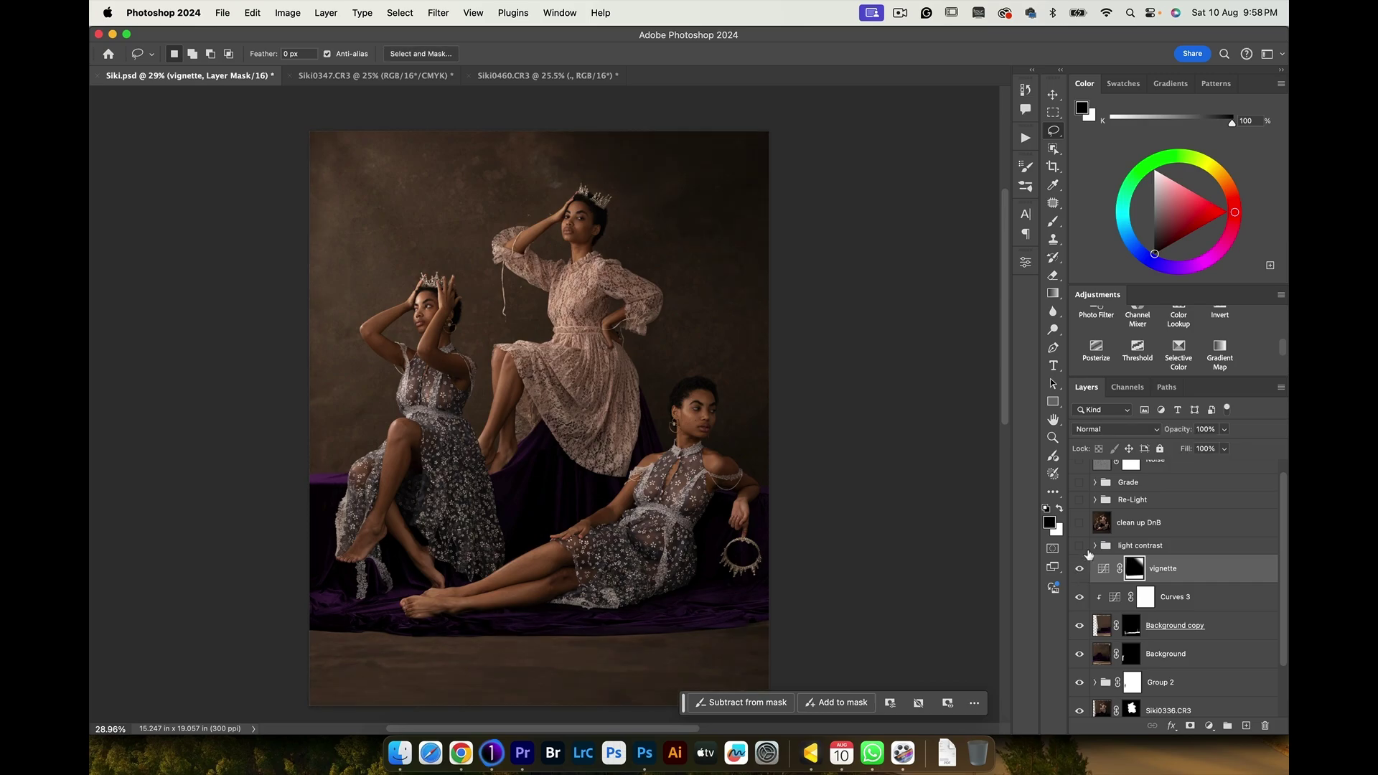
Make the light contrast group visible, compare its before and after effect, and expand it to show its layers.
{"action": "scroll", "coordinate": [1088, 555], "scroll_direction": "down", "scroll_amount": 2}
{"action": "left_click", "coordinate": [1079, 507]}
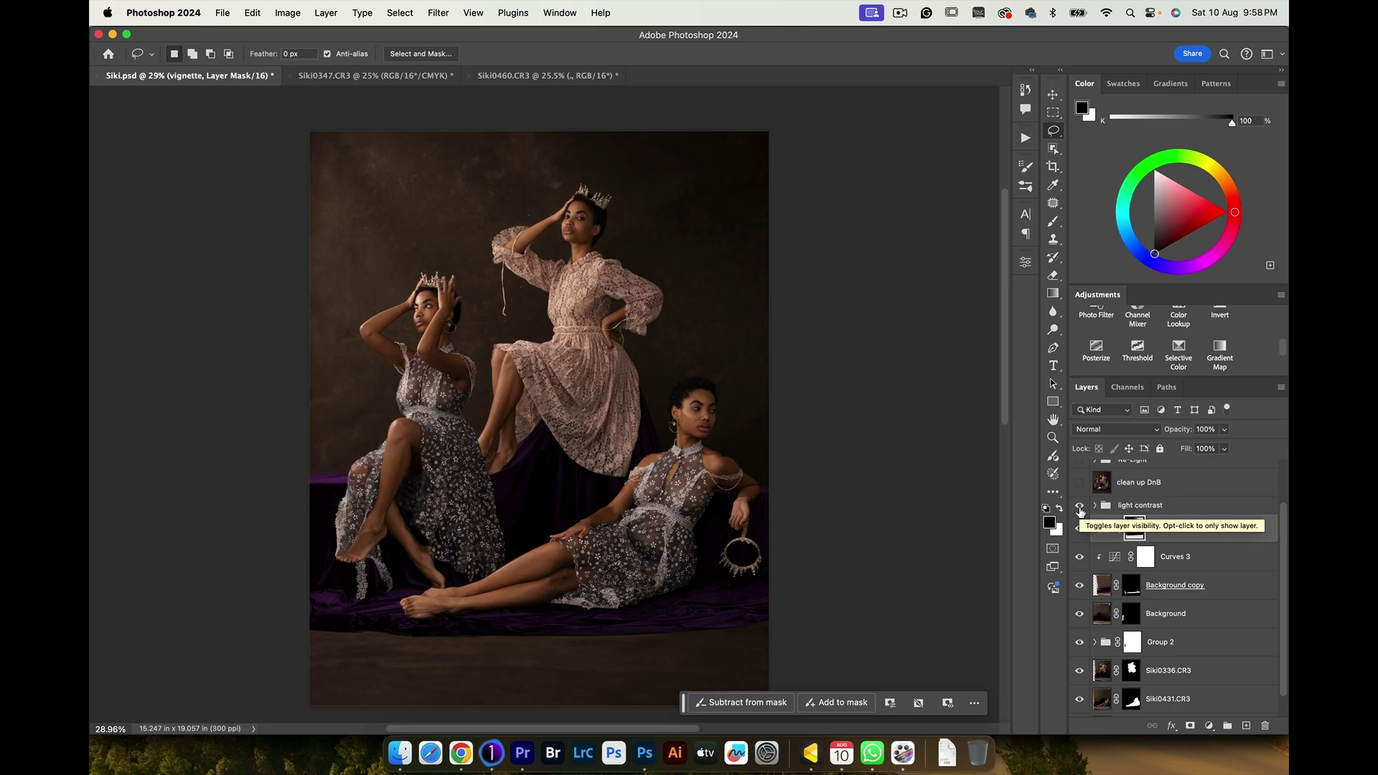
{"action": "left_click", "coordinate": [1079, 507]}
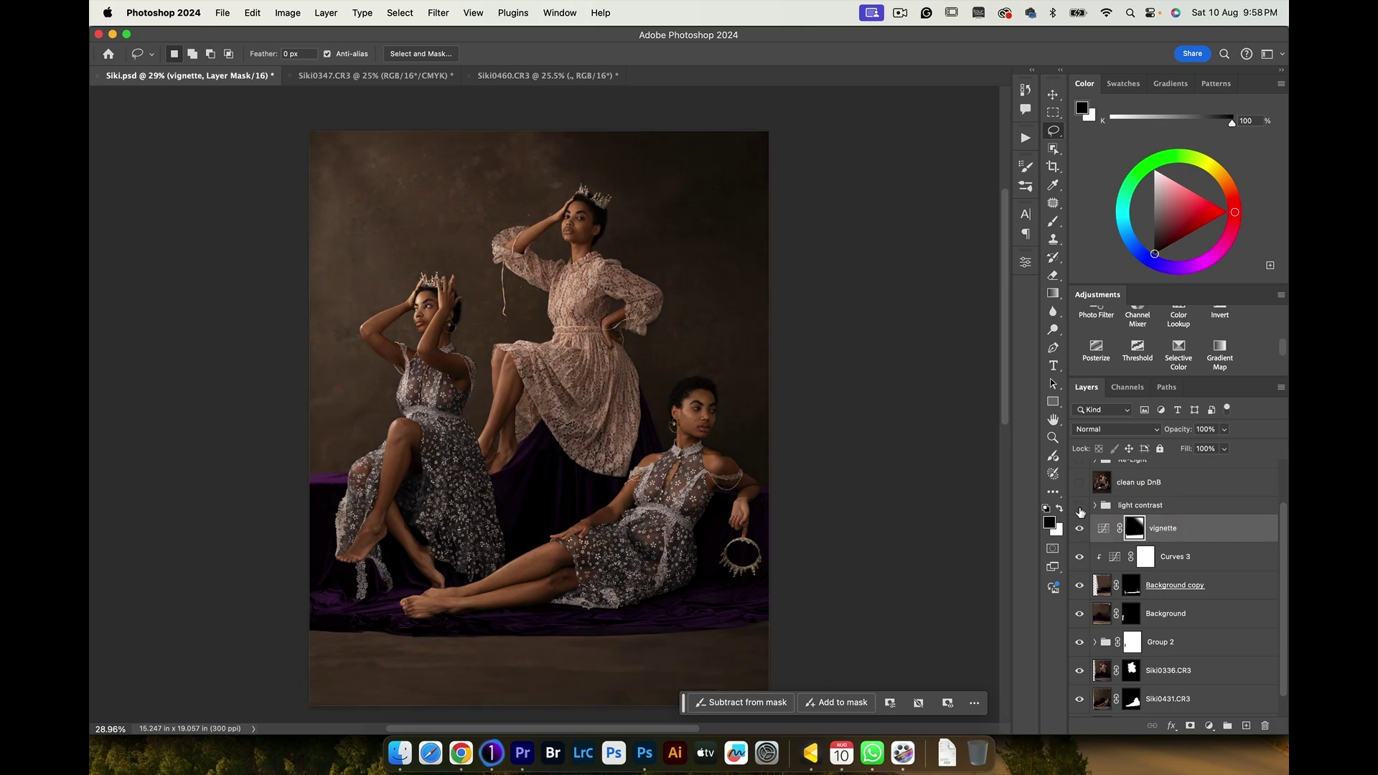
{"action": "left_click", "coordinate": [1079, 506]}
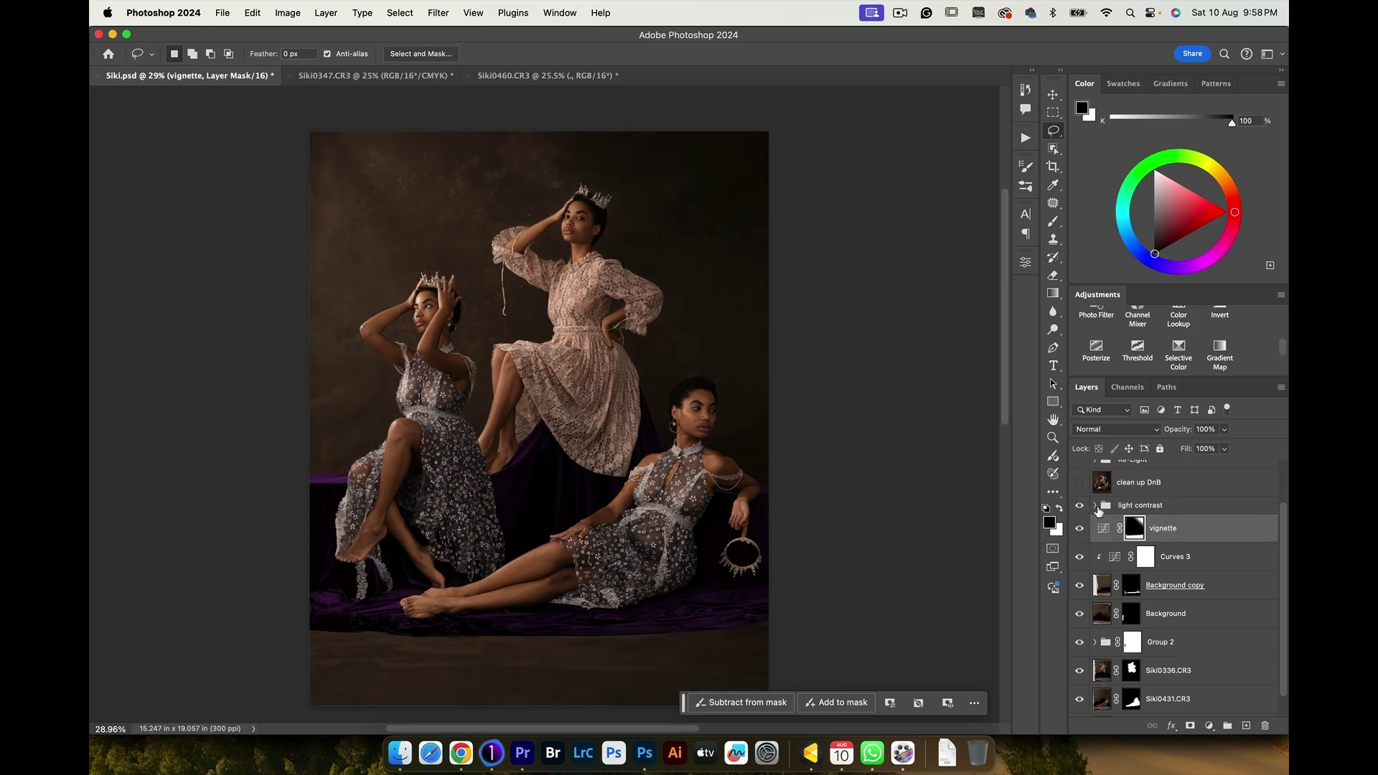
{"action": "left_click", "coordinate": [1095, 506]}
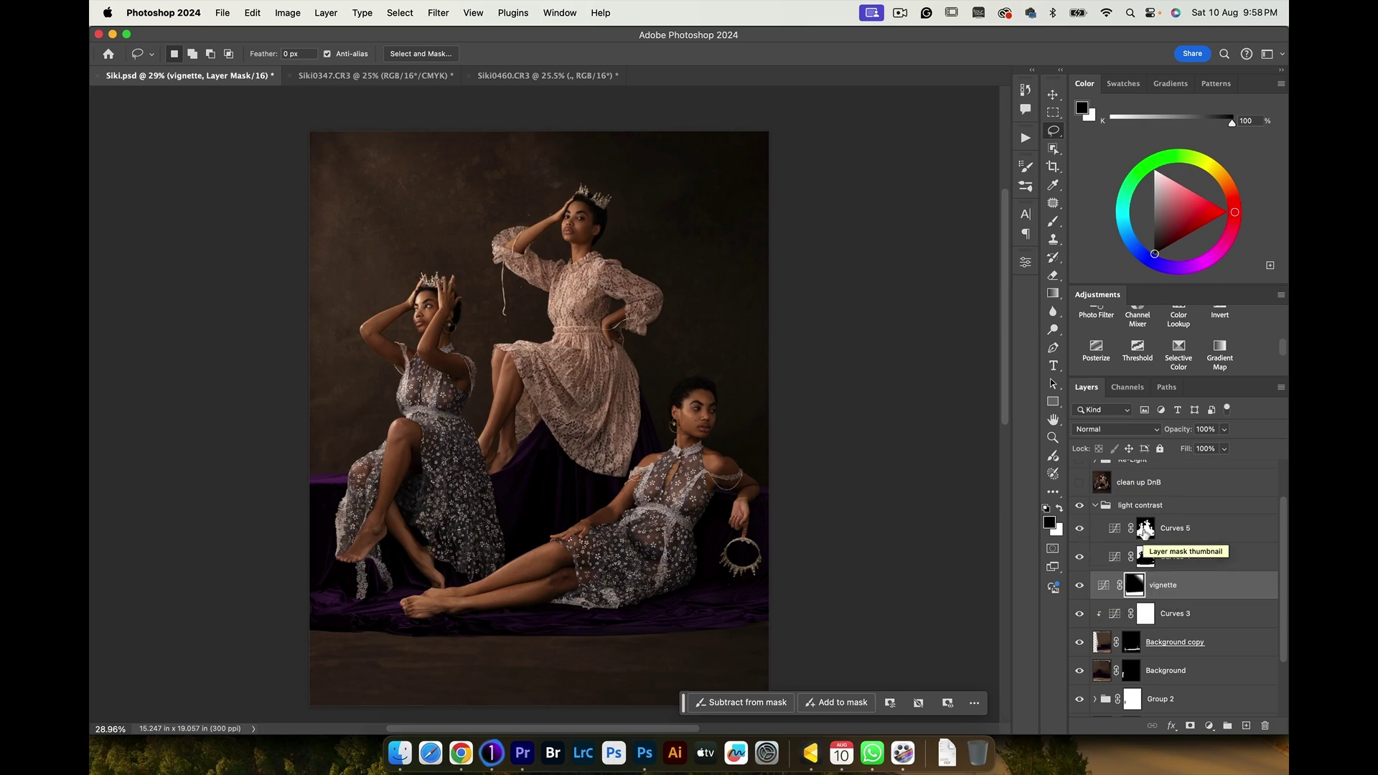
Hide the Curves 5 layer in the light contrast group and compare the image with Curves 4 off and on.
{"action": "left_click", "coordinate": [1078, 528]}
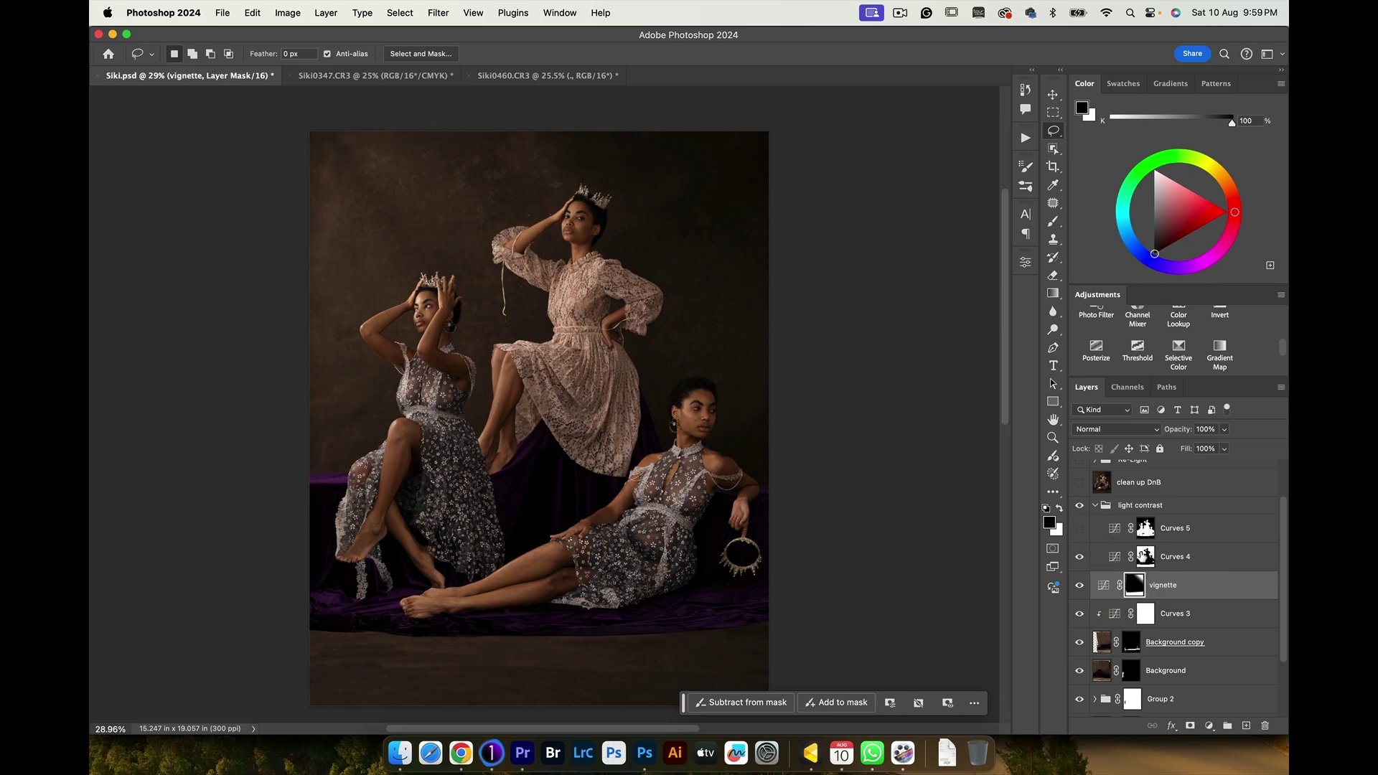
{"action": "left_click", "coordinate": [1078, 557]}
{"action": "left_click", "coordinate": [1079, 557]}
{"action": "left_click", "coordinate": [1079, 557]}
{"action": "left_click", "coordinate": [1079, 557]}
{"action": "left_click", "coordinate": [1078, 557]}
{"action": "left_click", "coordinate": [1079, 557]}
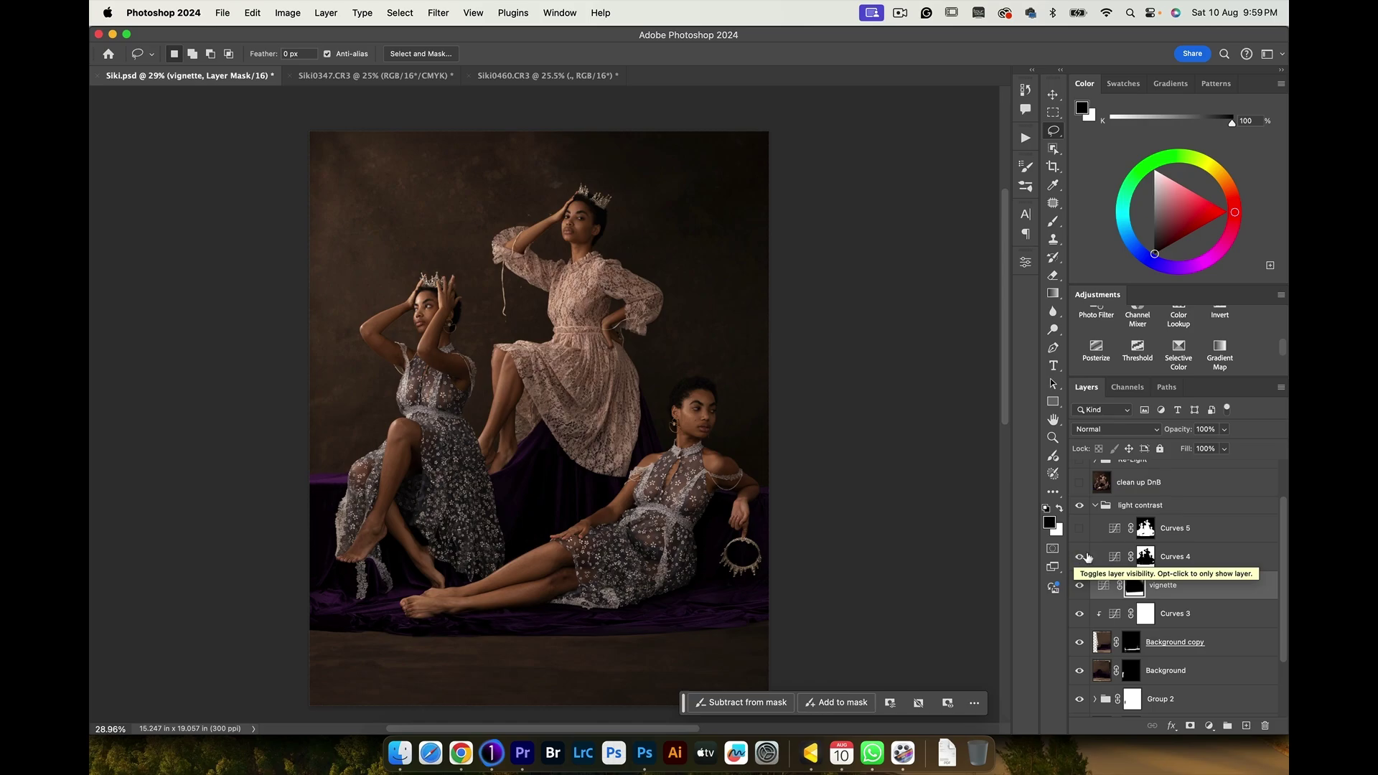
Inspect the Curves 4 adjustment's curve, make Curves 5 visible and select it to inspect its curve.
{"action": "double_click", "coordinate": [1114, 557]}
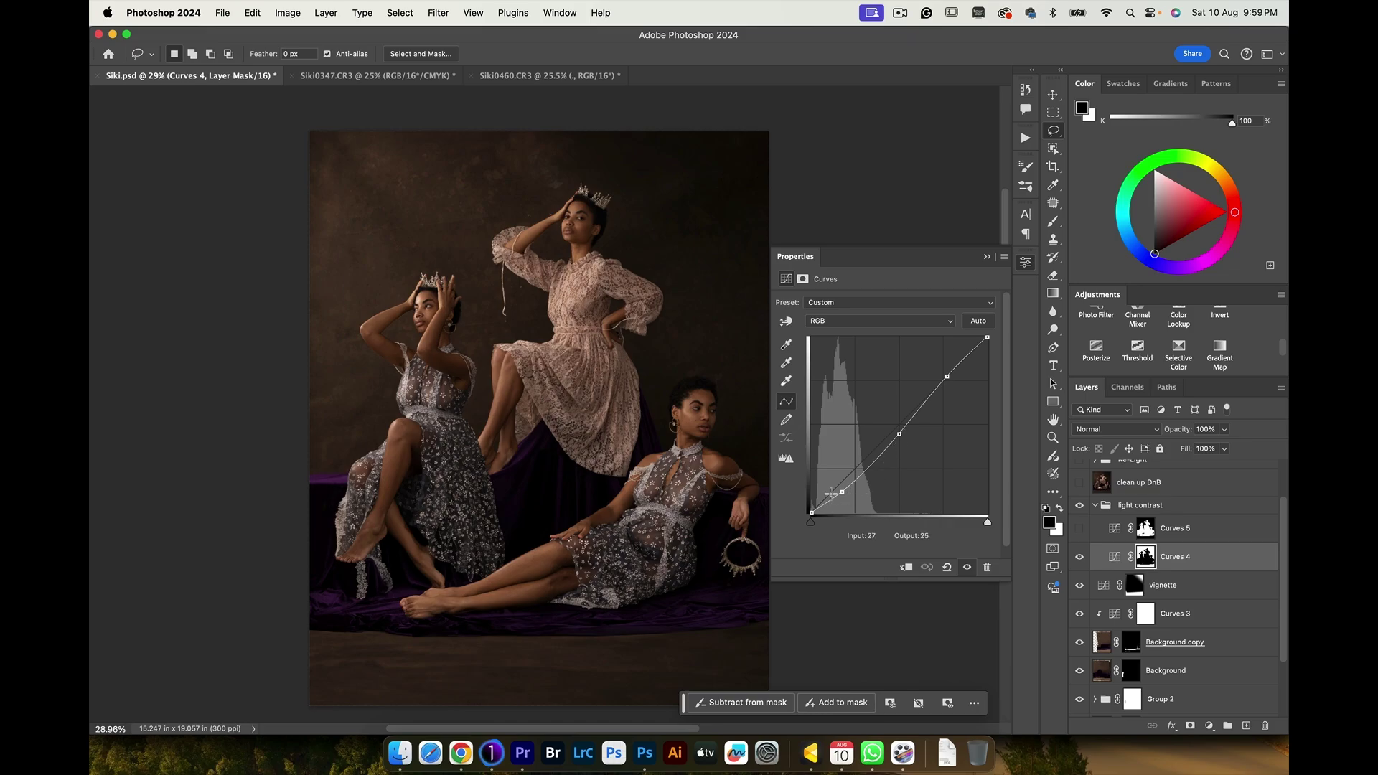
{"action": "left_click", "coordinate": [1079, 528]}
{"action": "left_click", "coordinate": [1114, 531]}
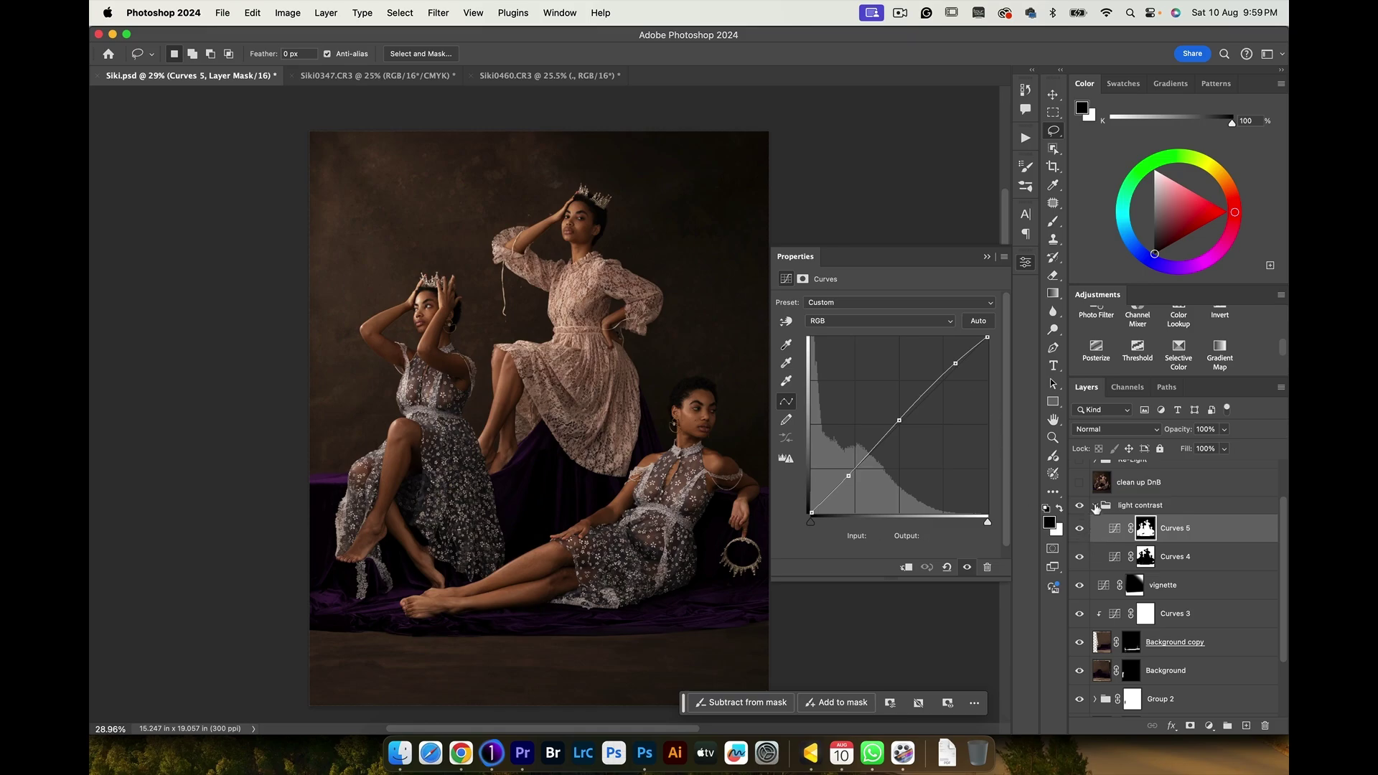
View the Curves 5 and Curves 4 layer masks on their own, returning to the full composite after each.
{"action": "left_click", "coordinate": [1141, 532], "text": "alt"}
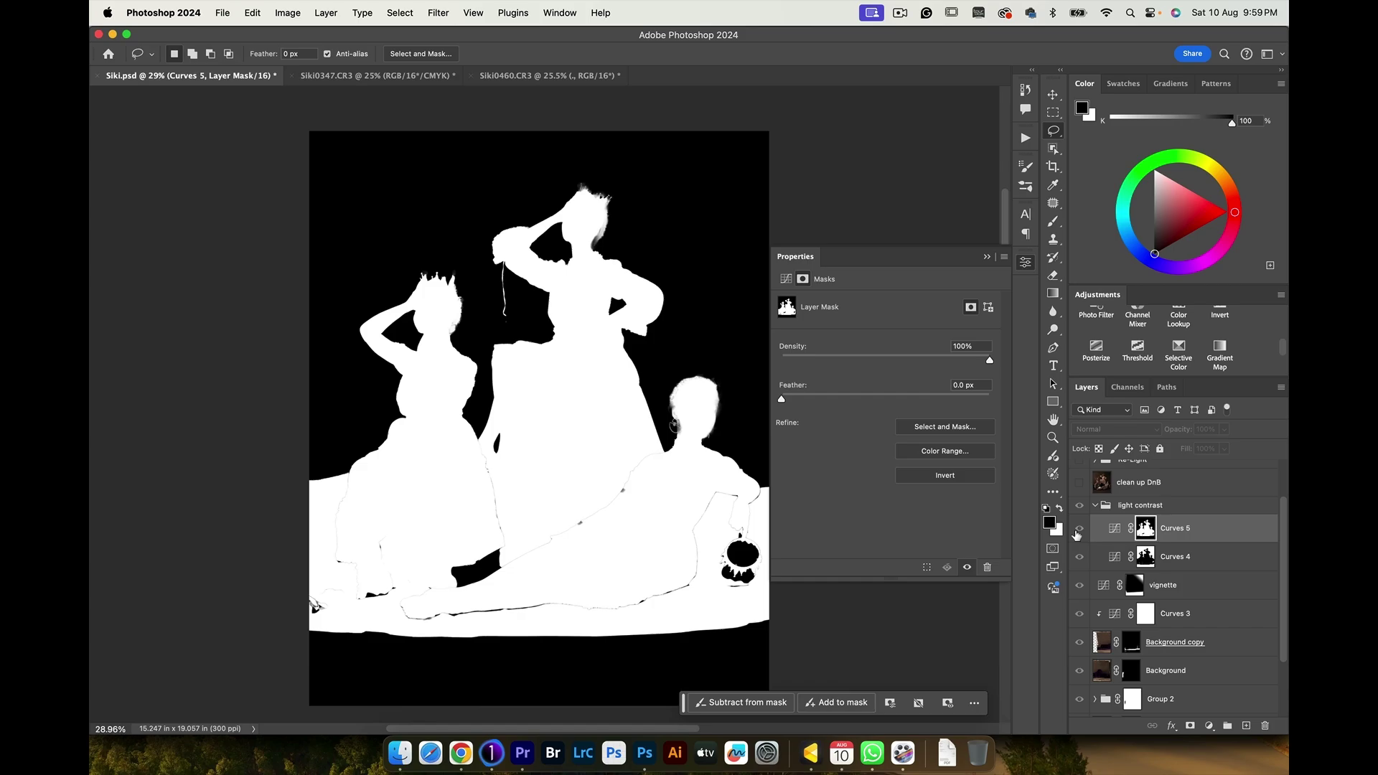
{"action": "left_click", "coordinate": [1146, 529], "text": "alt"}
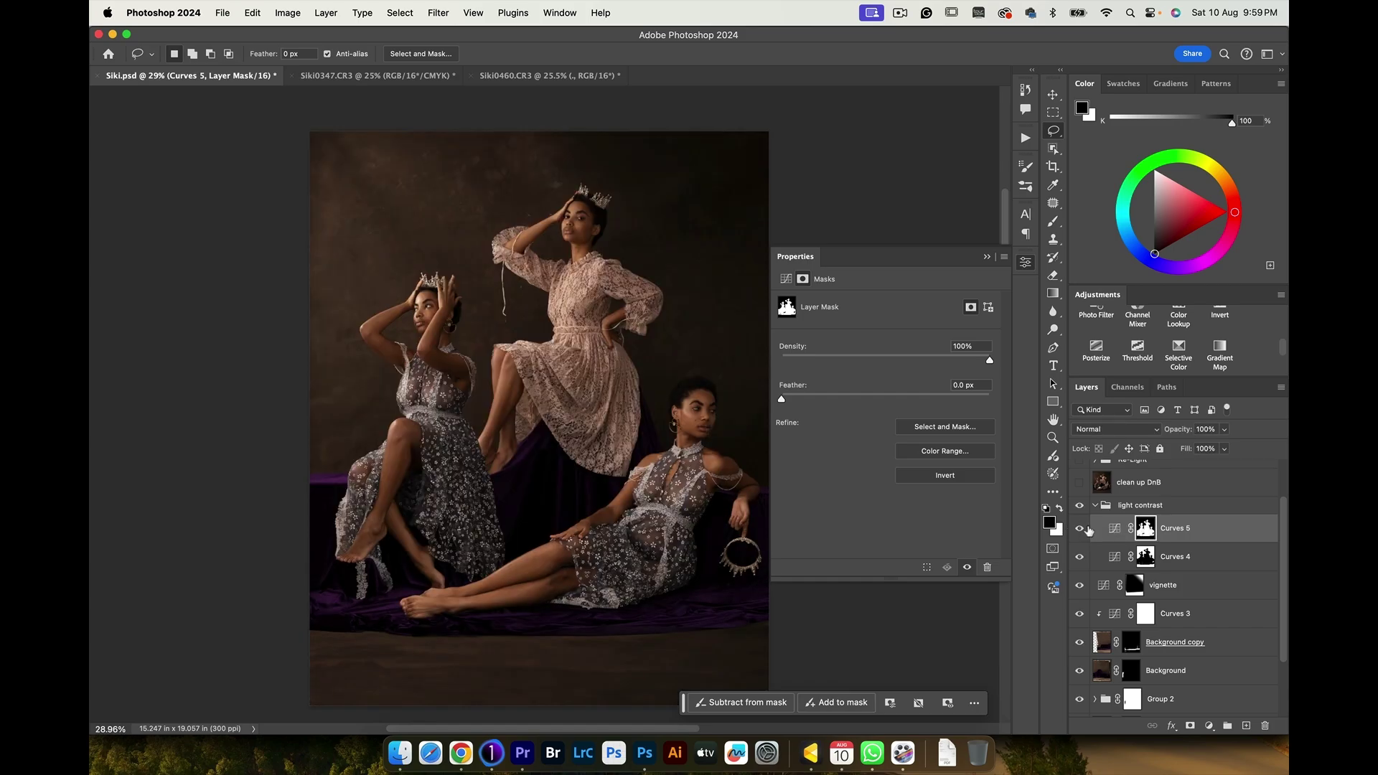
{"action": "left_click", "coordinate": [1142, 561]}
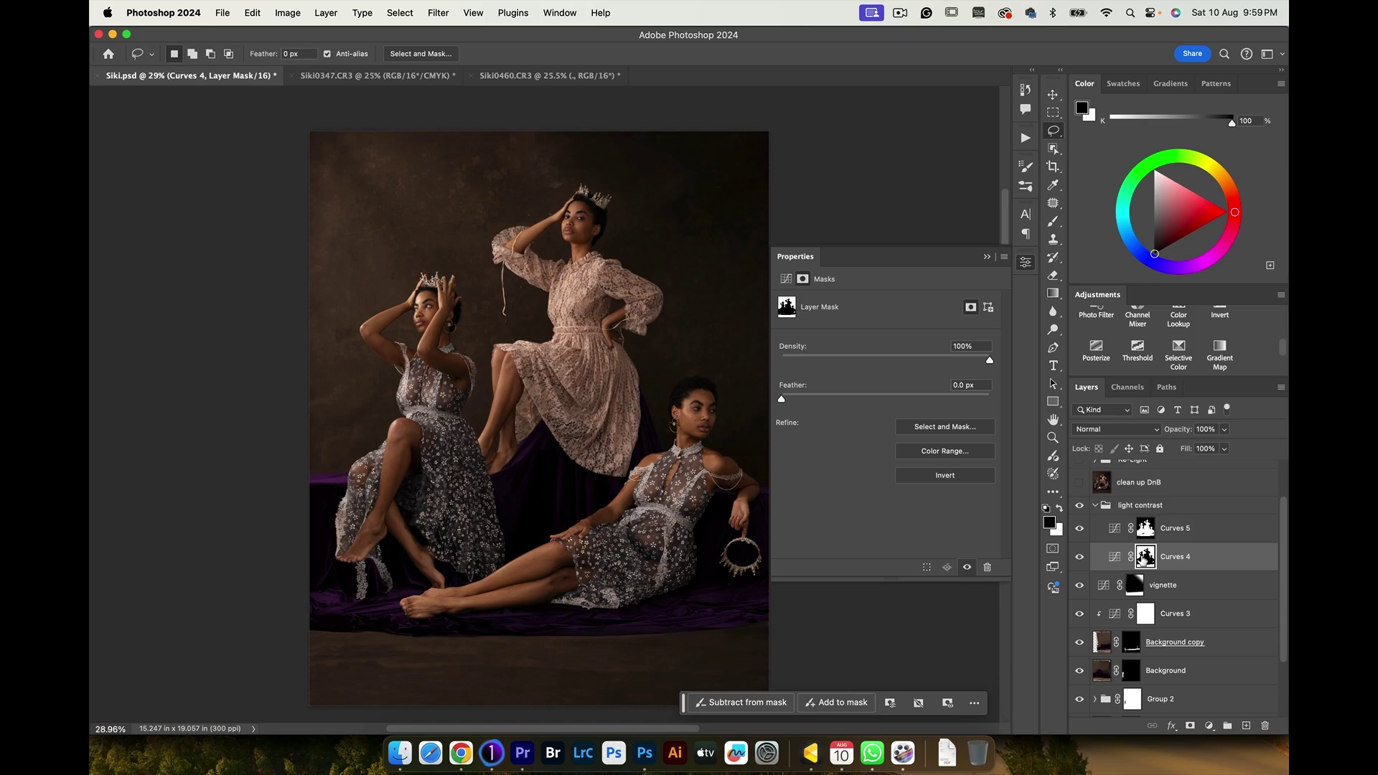
{"action": "left_click", "coordinate": [1142, 562], "text": "alt"}
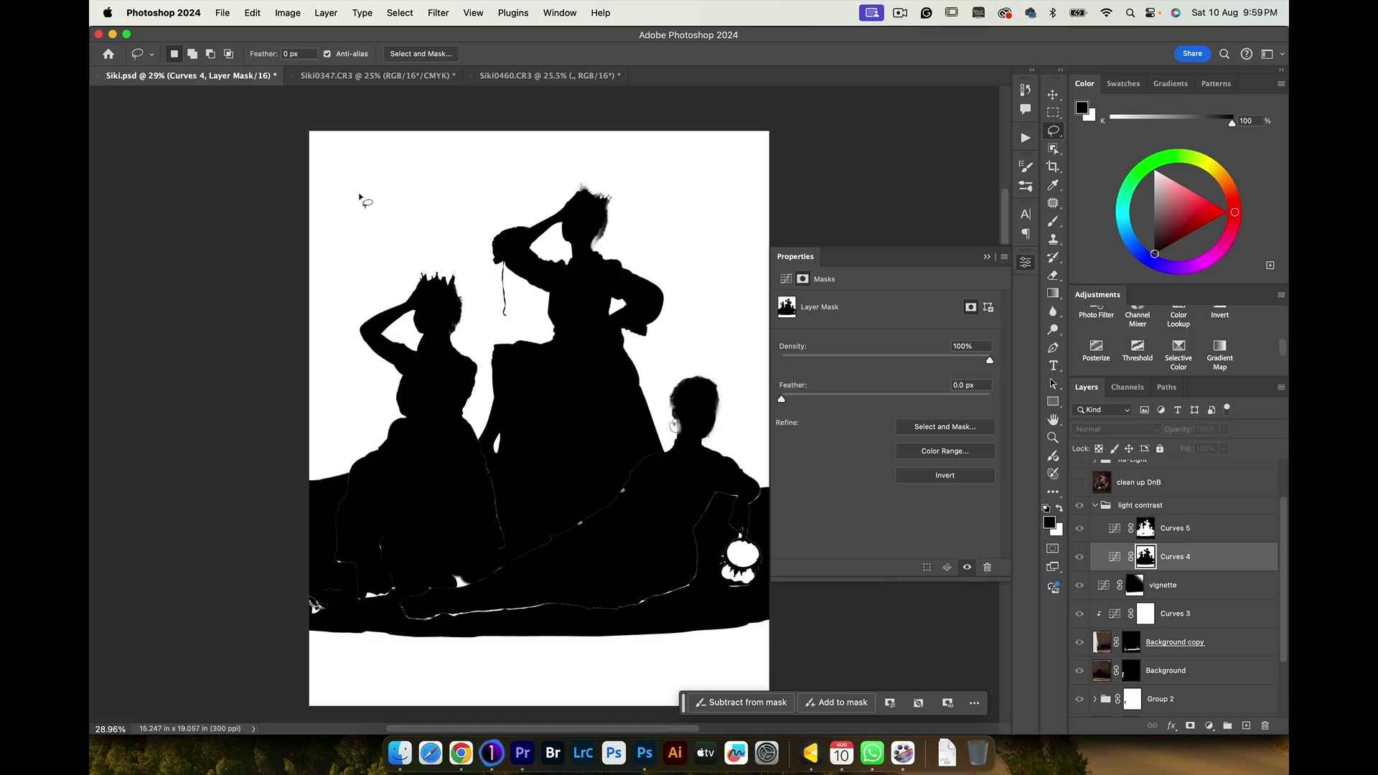
{"action": "left_click", "coordinate": [1141, 555], "text": "alt"}
Compare the image with Curves 4 off and on, leave it visible, and collapse the light contrast group.
{"action": "left_click", "coordinate": [1077, 559]}
{"action": "left_click", "coordinate": [1078, 557]}
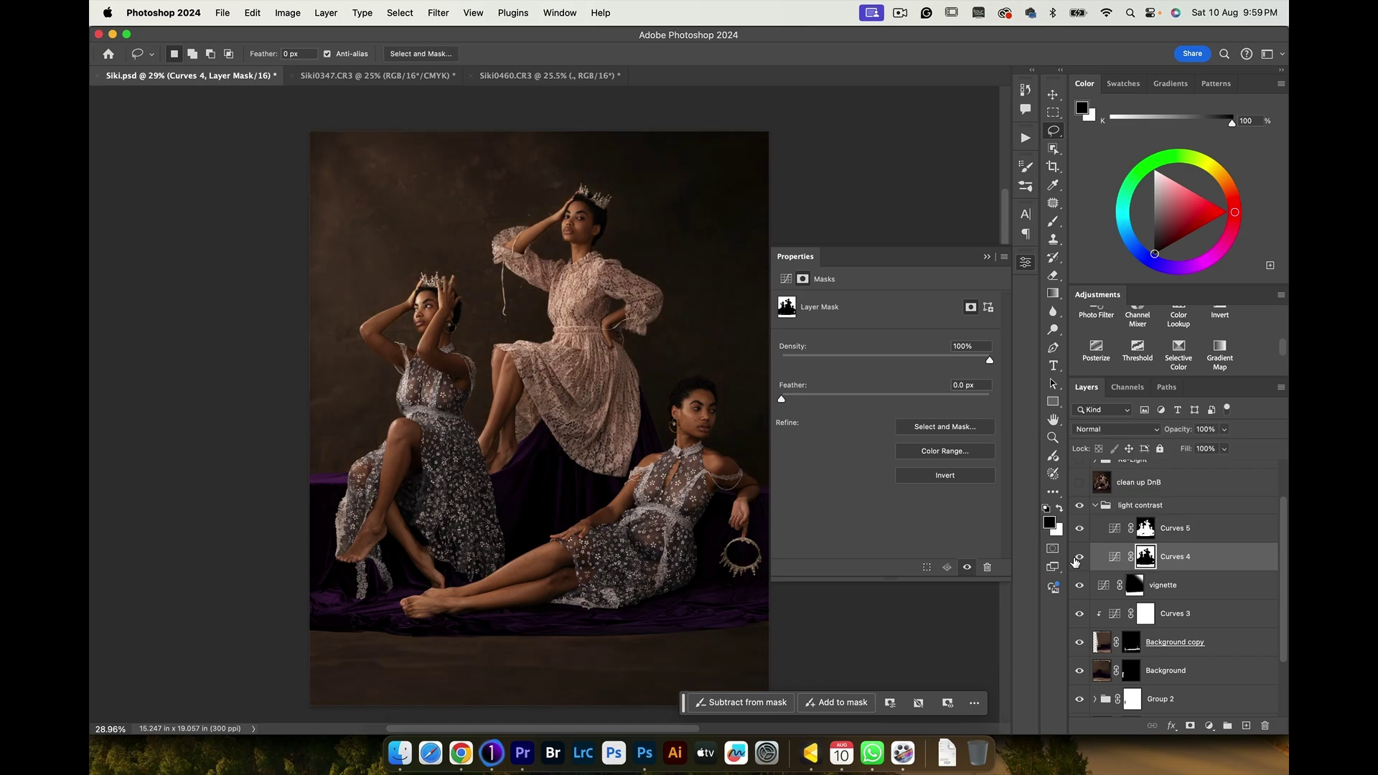
{"action": "left_click", "coordinate": [1076, 558]}
{"action": "left_click", "coordinate": [1076, 558]}
{"action": "left_click", "coordinate": [1095, 506]}
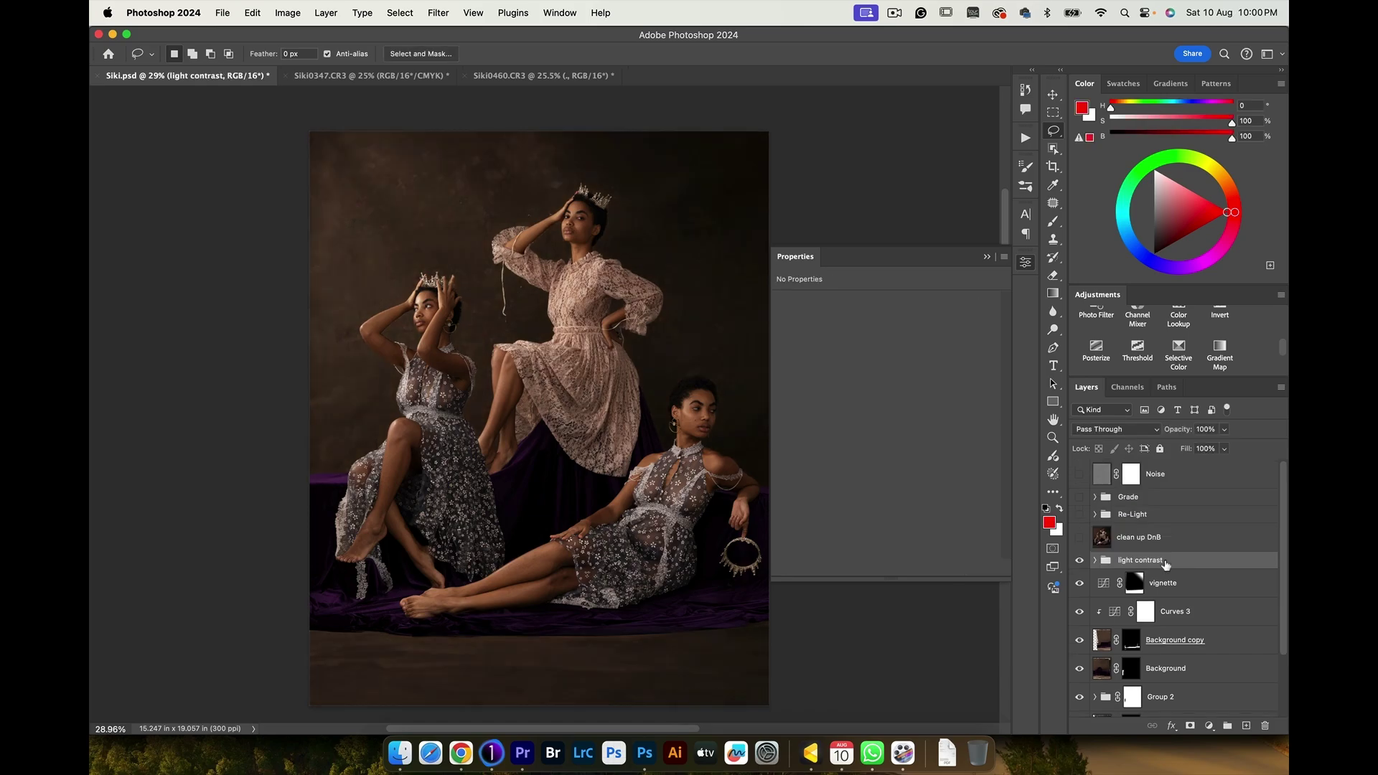
Make the clean up DnB layer visible and compare its retouching up close across the backdrop and subjects.
{"action": "left_click", "coordinate": [1077, 539]}
{"action": "scroll", "coordinate": [474, 202], "scroll_direction": "up", "scroll_amount": 2}
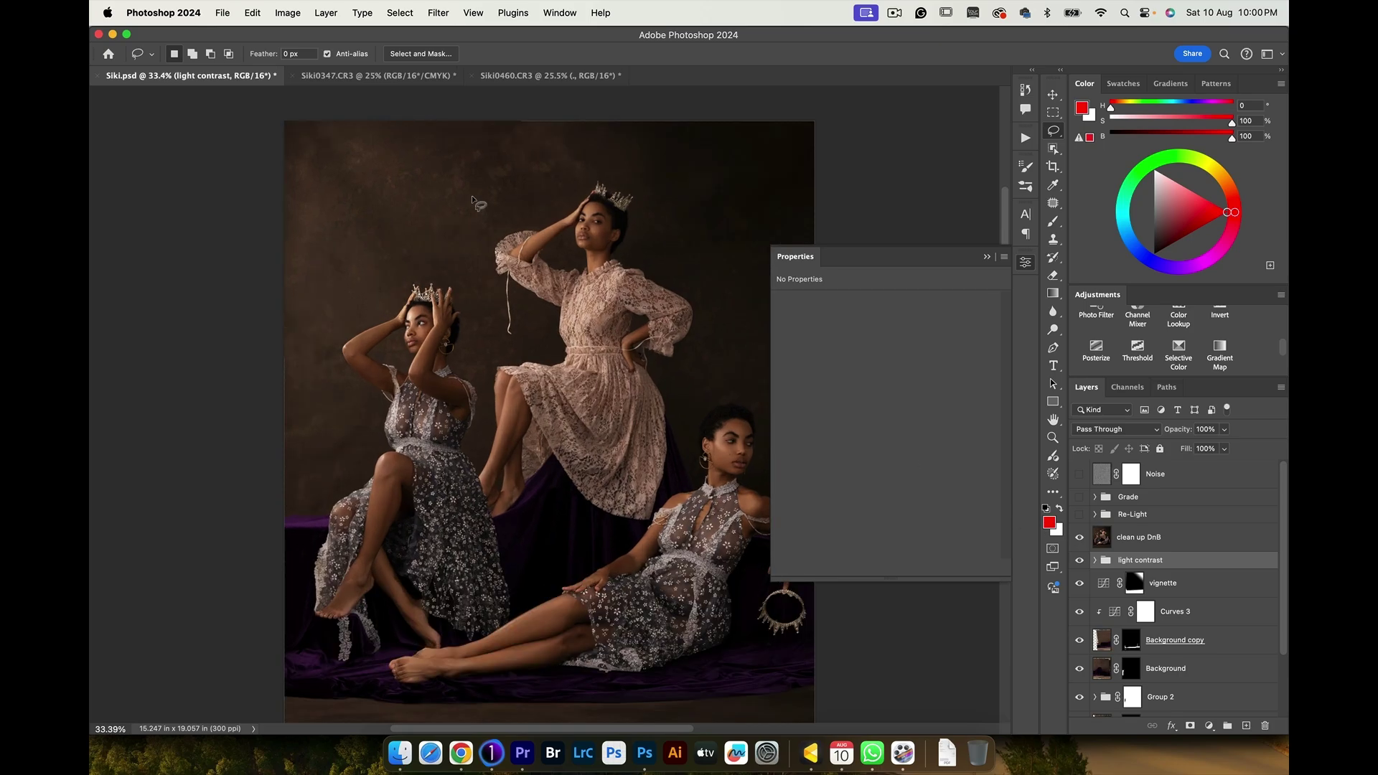
{"action": "scroll", "coordinate": [474, 202], "scroll_direction": "up", "scroll_amount": 5}
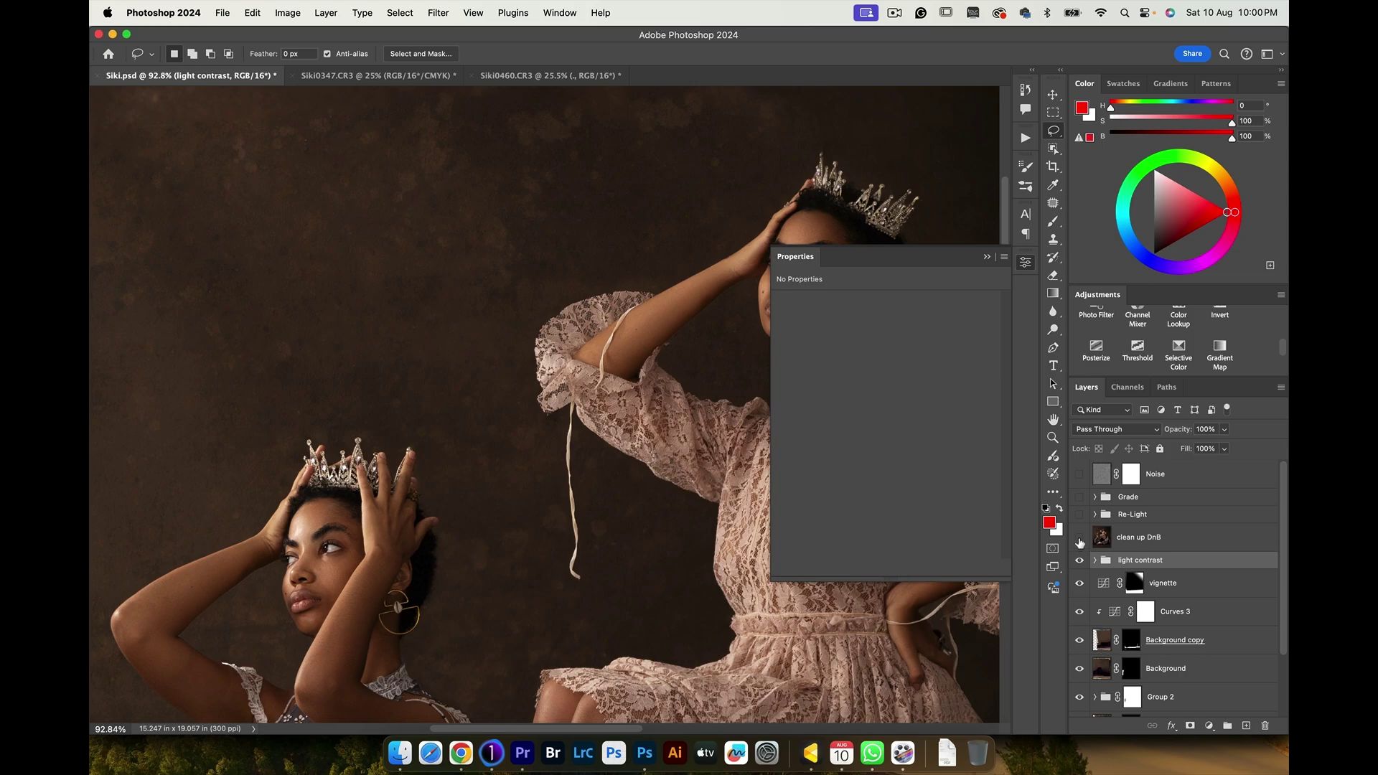
{"action": "scroll", "coordinate": [540, 453], "scroll_direction": "right", "scroll_amount": 3}
{"action": "scroll", "coordinate": [539, 453], "scroll_direction": "right", "scroll_amount": 3}
{"action": "scroll", "coordinate": [540, 453], "scroll_direction": "down", "scroll_amount": 5}
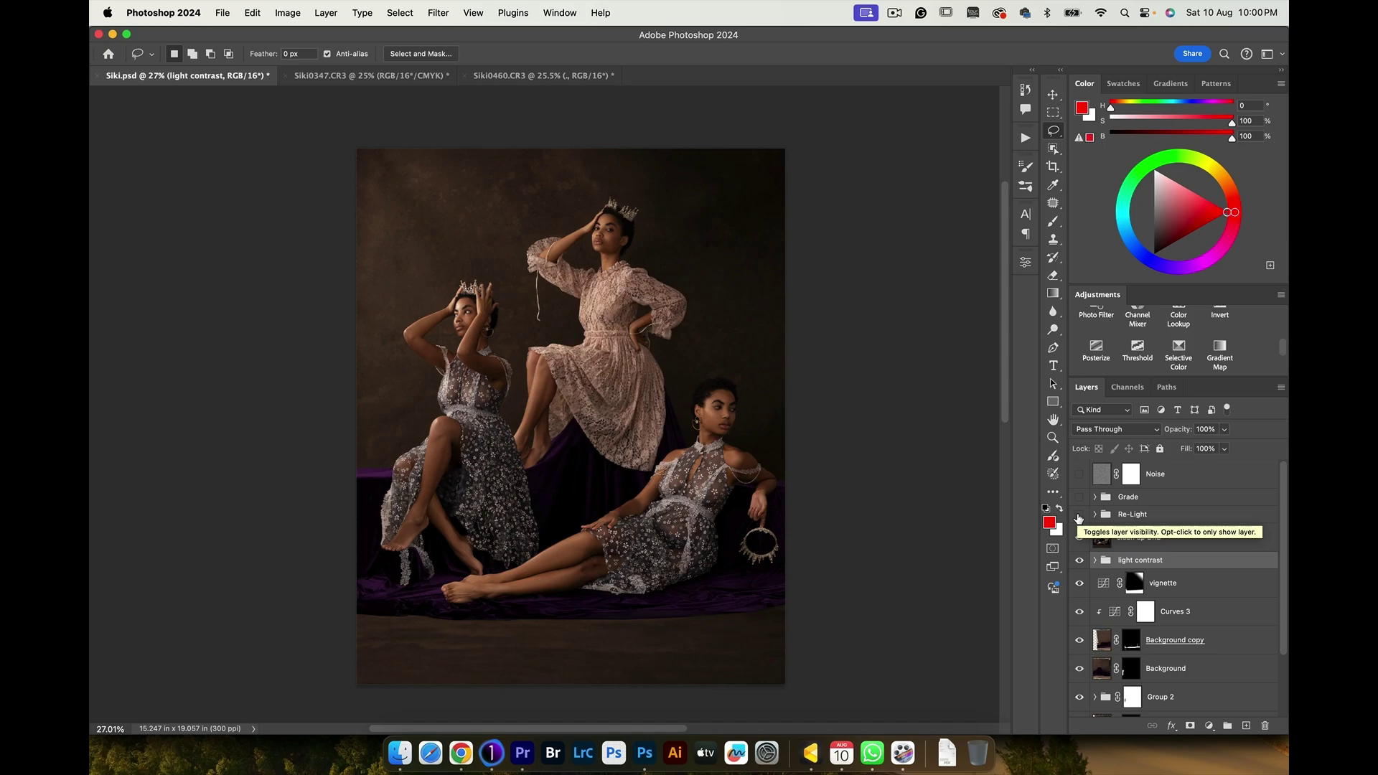
Make the Re-Light group visible, compare the image with and without it, and expand the group.
{"action": "left_click", "coordinate": [1078, 515]}
{"action": "left_click", "coordinate": [1078, 514]}
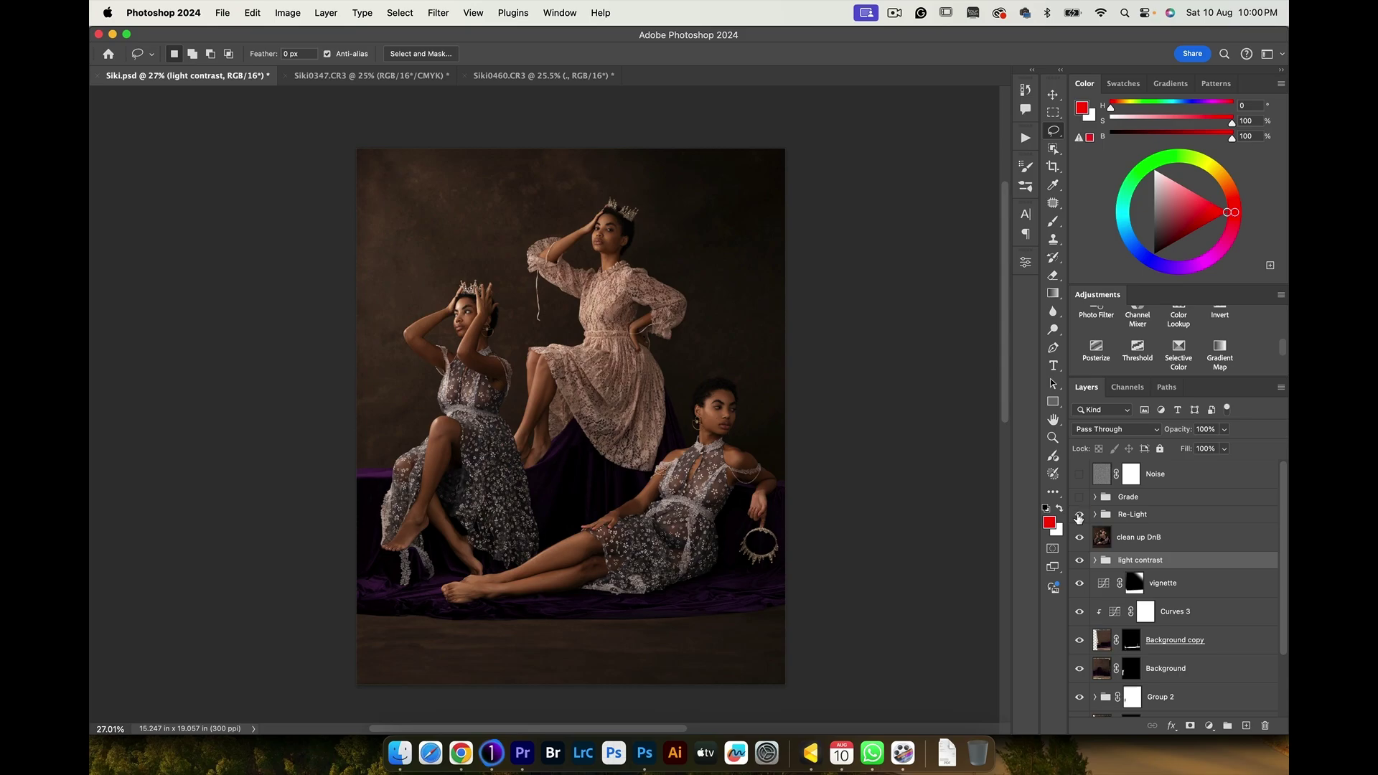
{"action": "left_click", "coordinate": [1078, 515]}
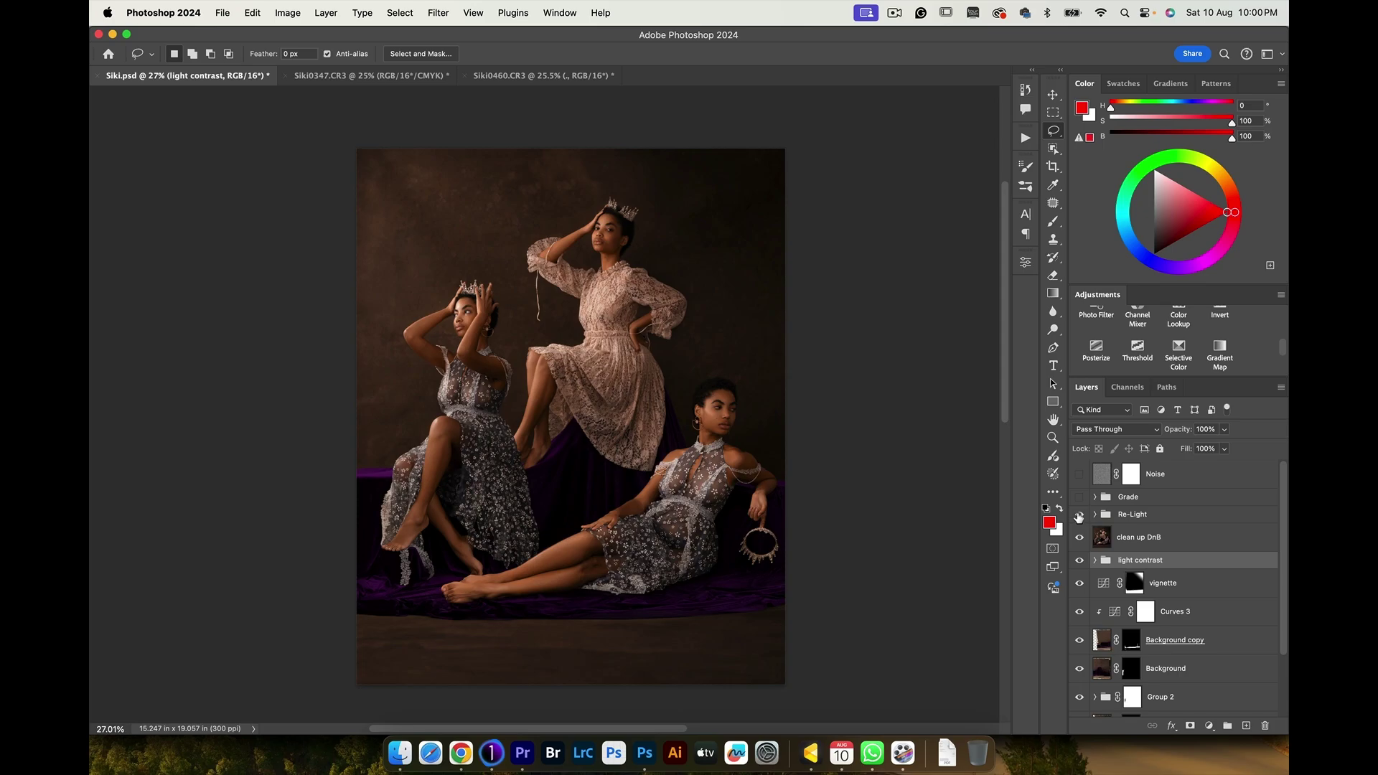
{"action": "left_click", "coordinate": [1092, 517]}
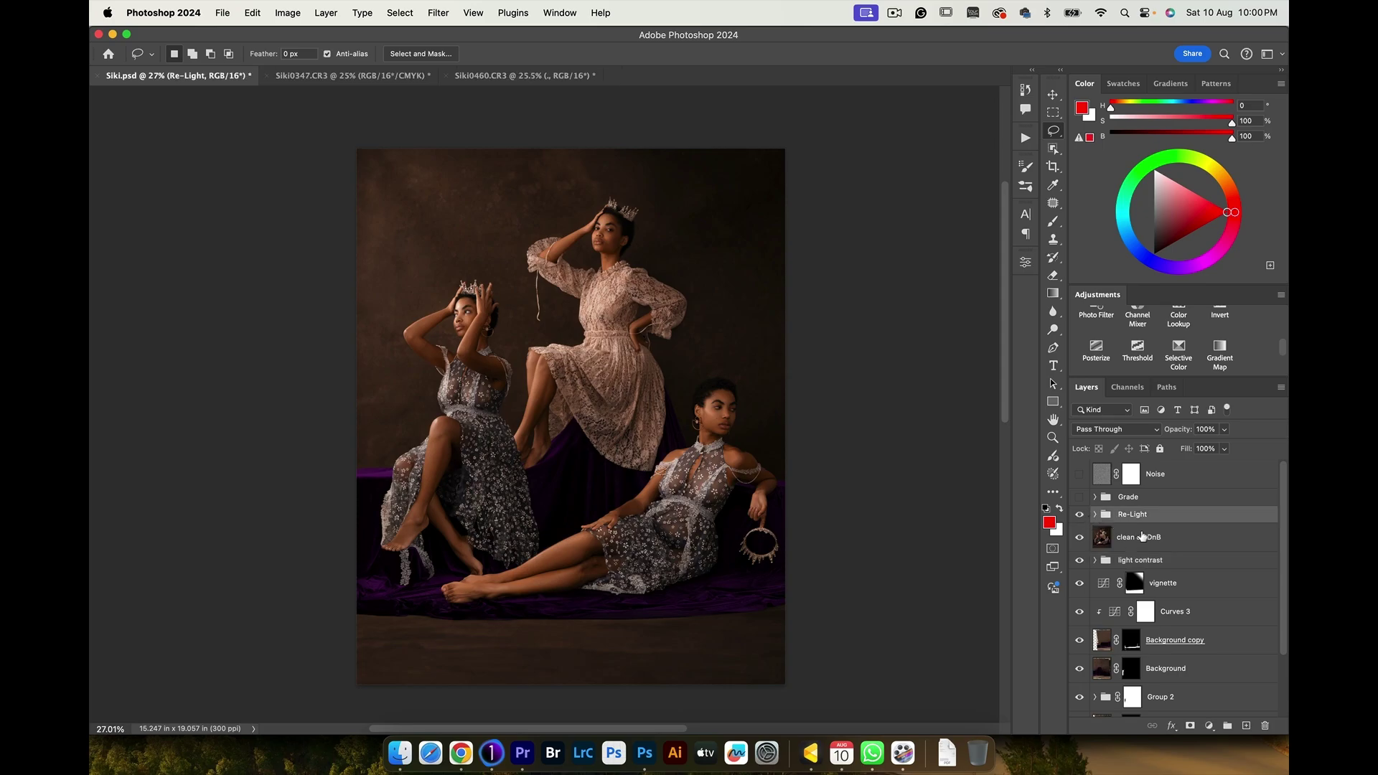
{"action": "left_click", "coordinate": [1095, 514]}
Hide the Re-Light layers from Hue/Saturation 4 down to Hue/Saturation 2, and show them again from the lowest upward.
{"action": "left_click_drag", "start_coordinate": [1080, 536], "coordinate": [1080, 651]}
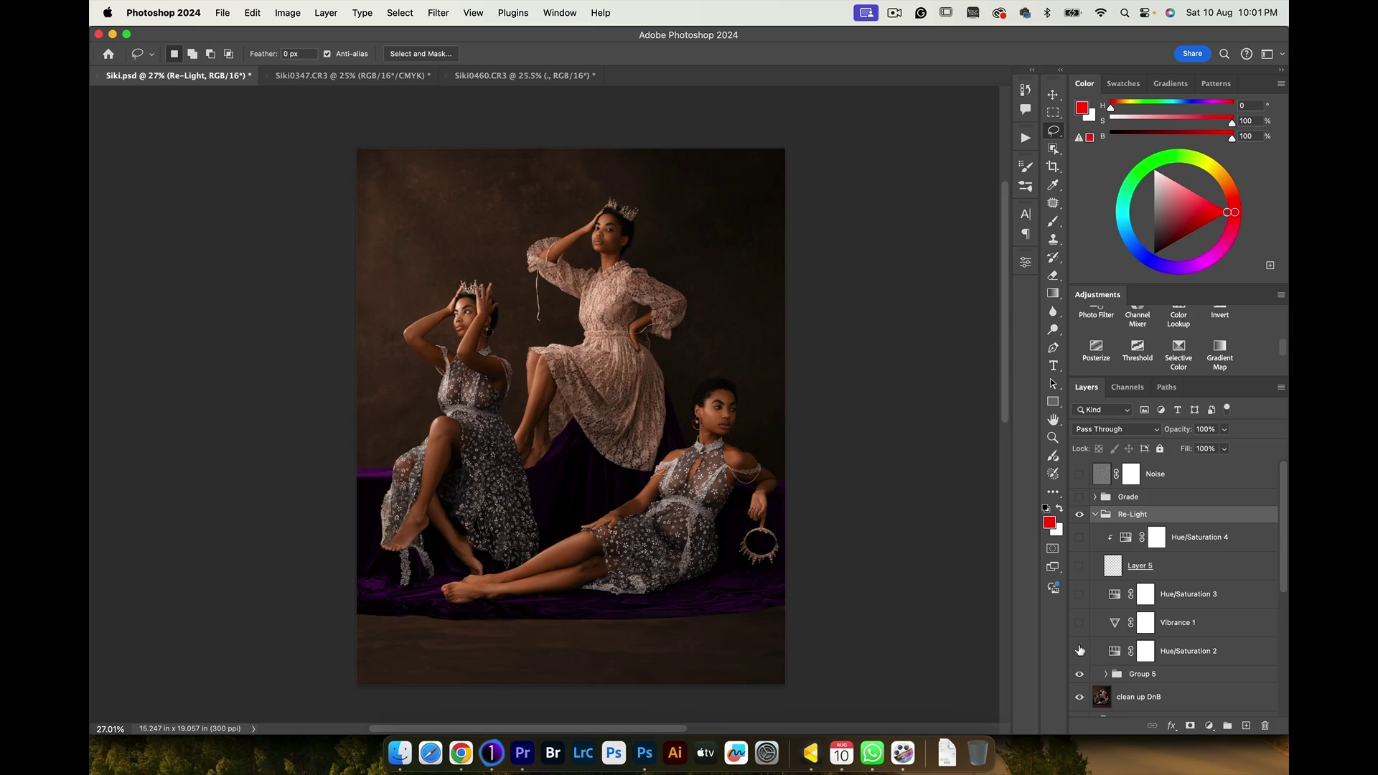
{"action": "left_click", "coordinate": [1077, 654]}
{"action": "left_click", "coordinate": [1079, 626]}
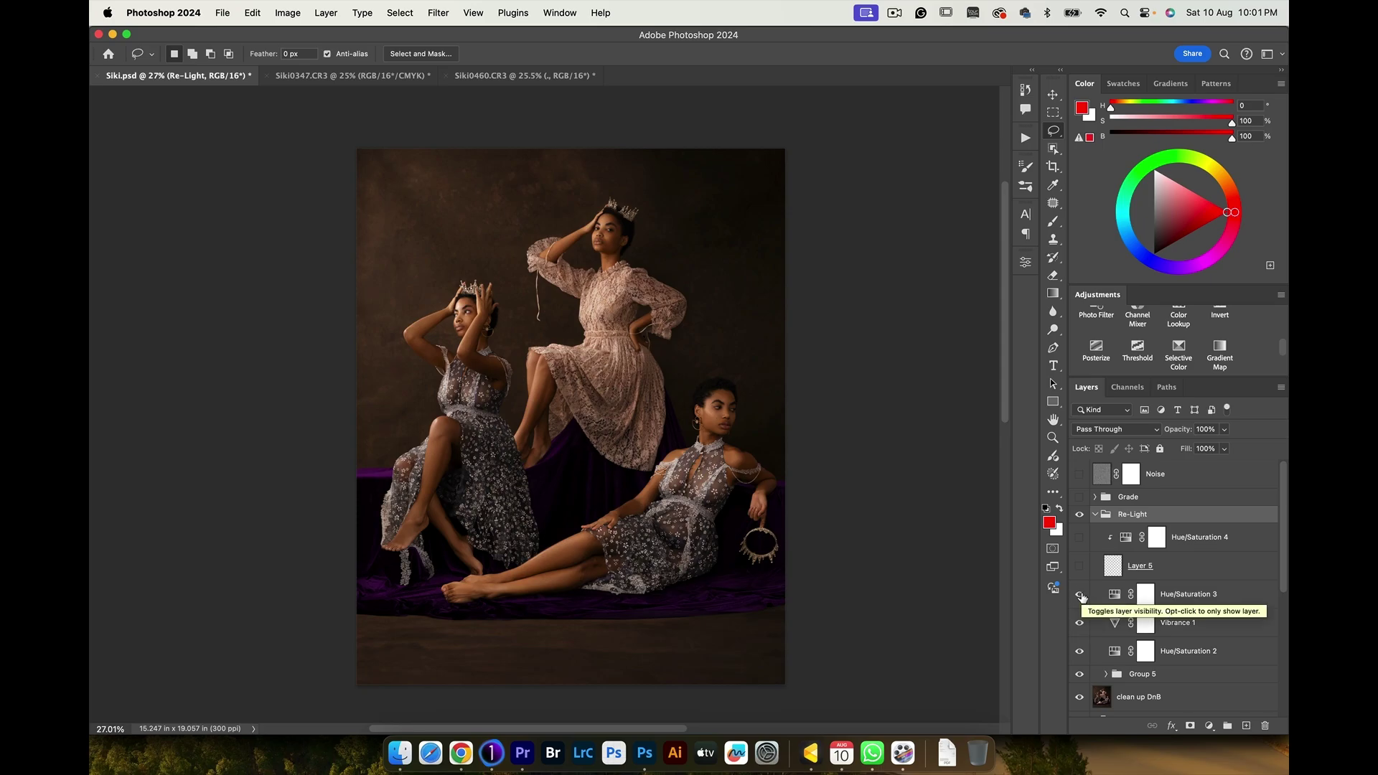
{"action": "left_click_drag", "start_coordinate": [1080, 595], "coordinate": [1079, 537]}
Select Layer 5 and compare the reclining woman's lips up close with the layer off and on.
{"action": "left_click", "coordinate": [1143, 566]}
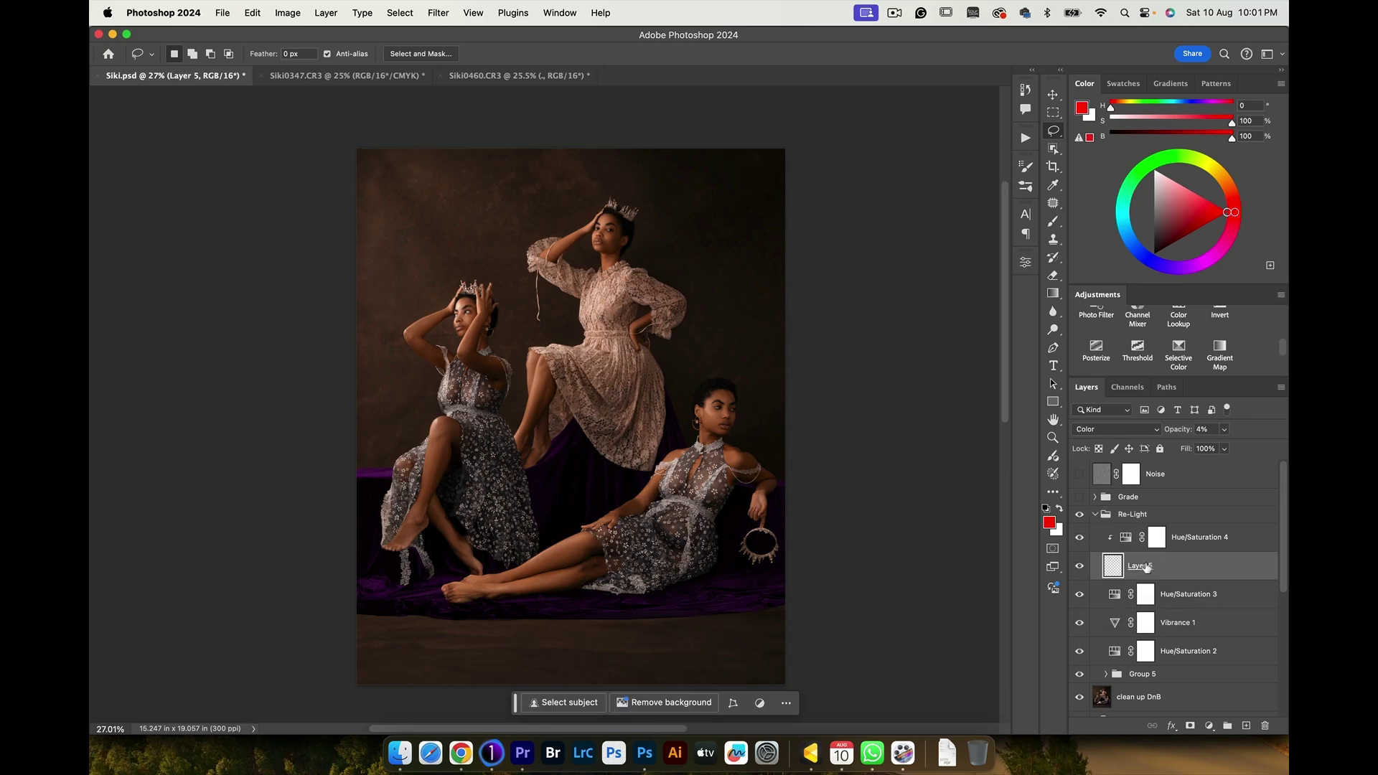
{"action": "scroll", "coordinate": [712, 411], "scroll_direction": "up", "scroll_amount": 3}
{"action": "scroll", "coordinate": [711, 411], "scroll_direction": "up", "scroll_amount": 10}
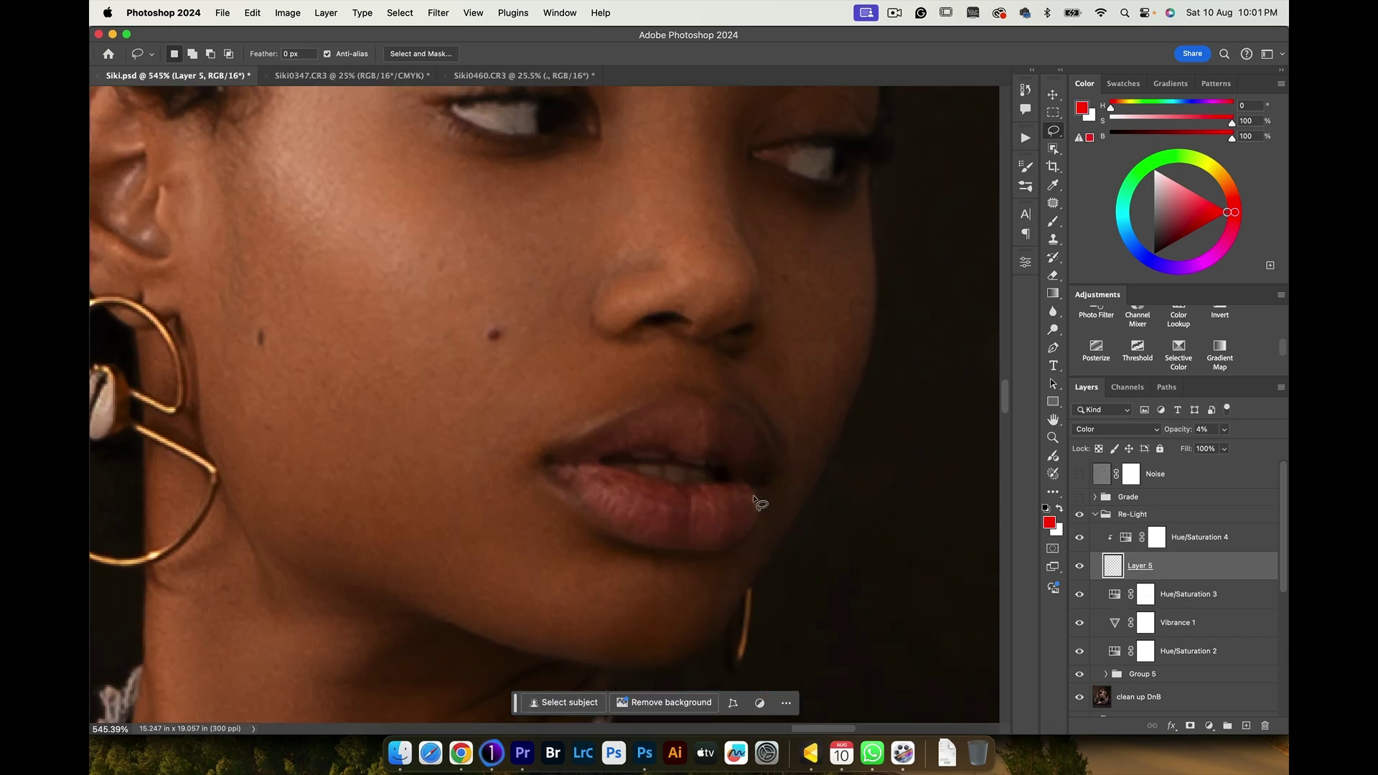
{"action": "scroll", "coordinate": [752, 495], "scroll_direction": "up", "scroll_amount": 3}
{"action": "scroll", "coordinate": [757, 502], "scroll_direction": "down", "scroll_amount": 2}
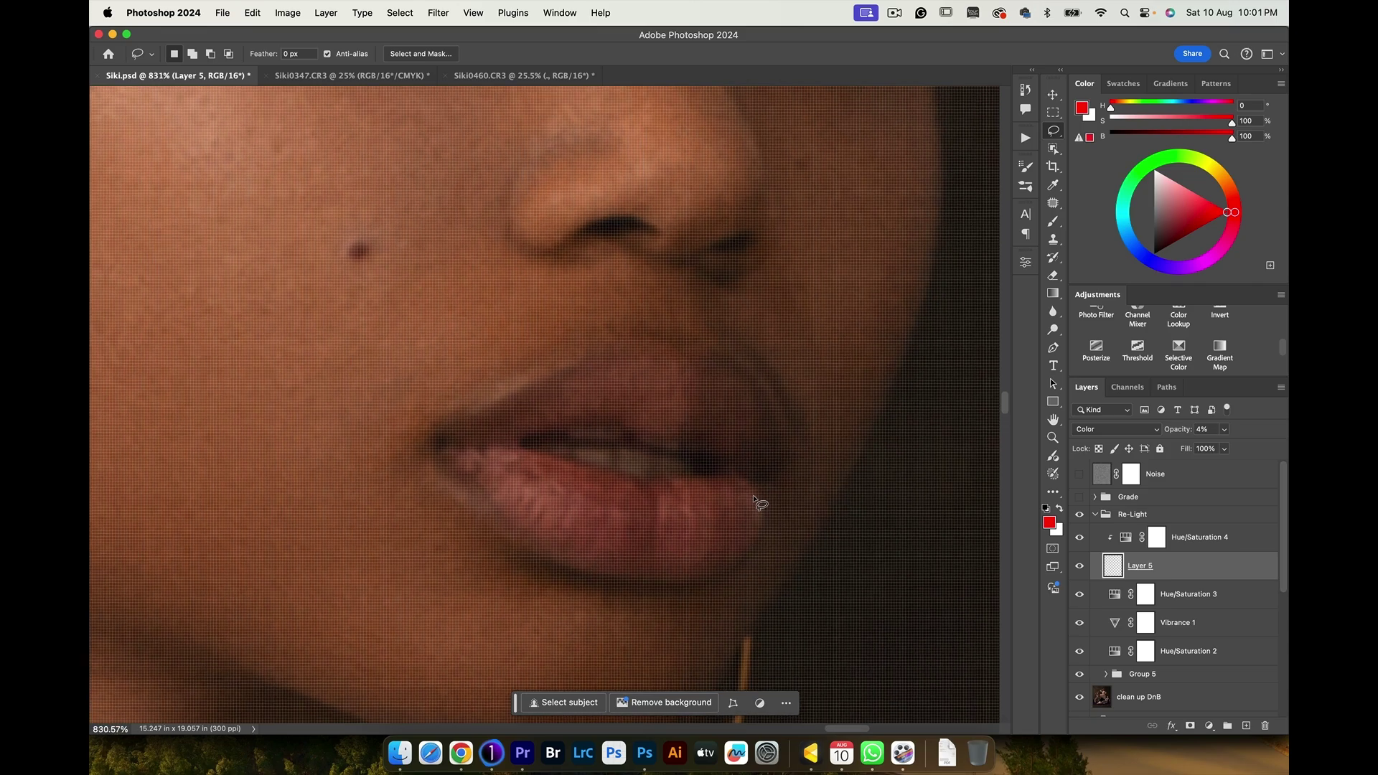
{"action": "left_click", "coordinate": [1079, 566]}
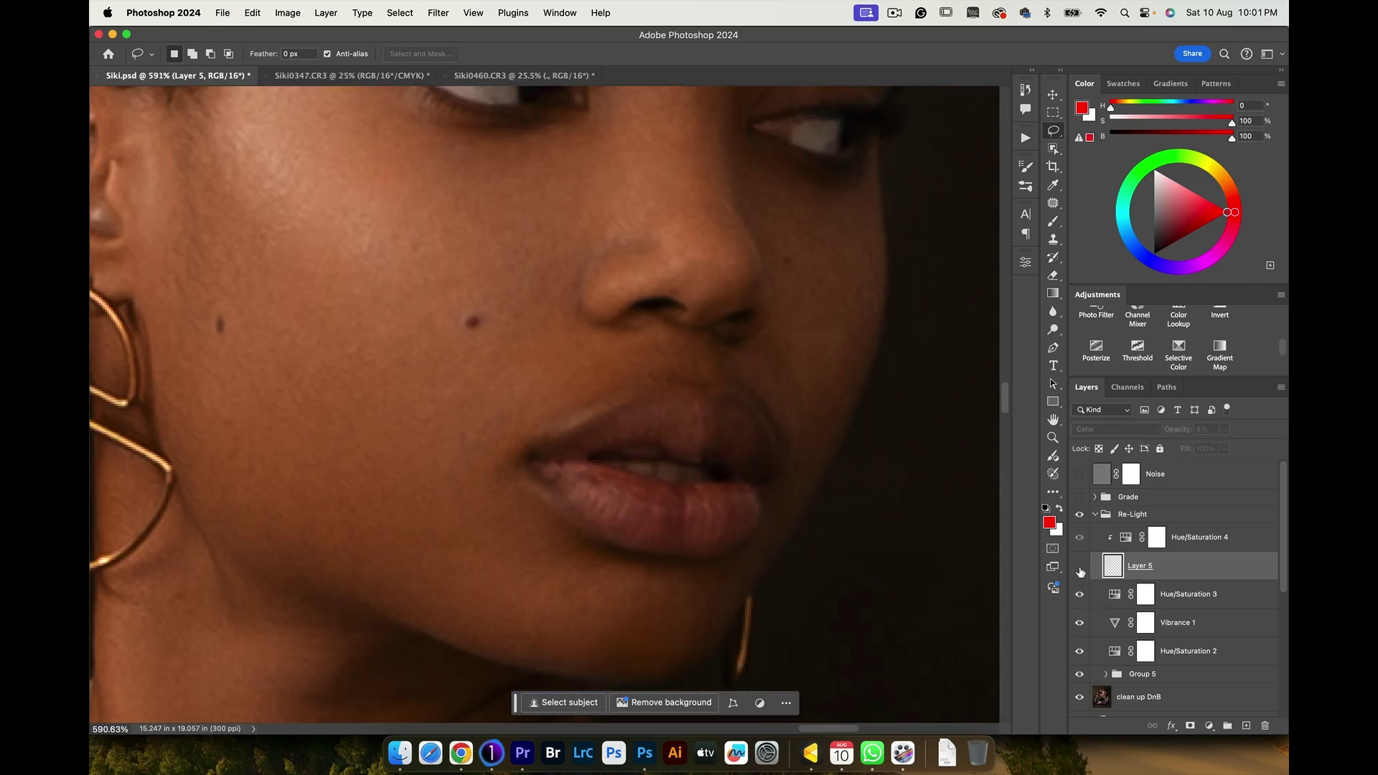
{"action": "left_click", "coordinate": [1079, 567]}
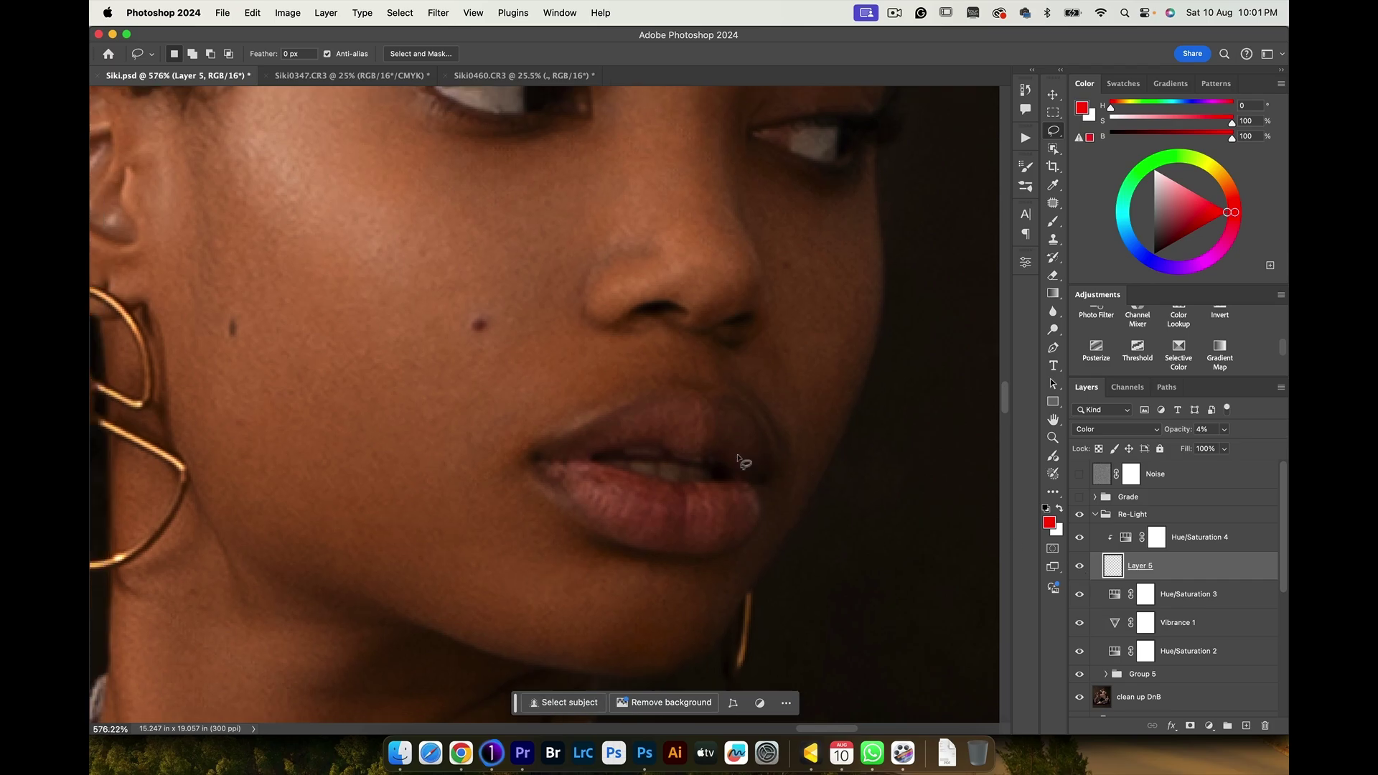
Compare the face of the woman in the pink lace dress with Layer 5 off and on.
{"action": "scroll", "coordinate": [743, 463], "scroll_direction": "down", "scroll_amount": 6}
{"action": "scroll", "coordinate": [741, 461], "scroll_direction": "down", "scroll_amount": 3}
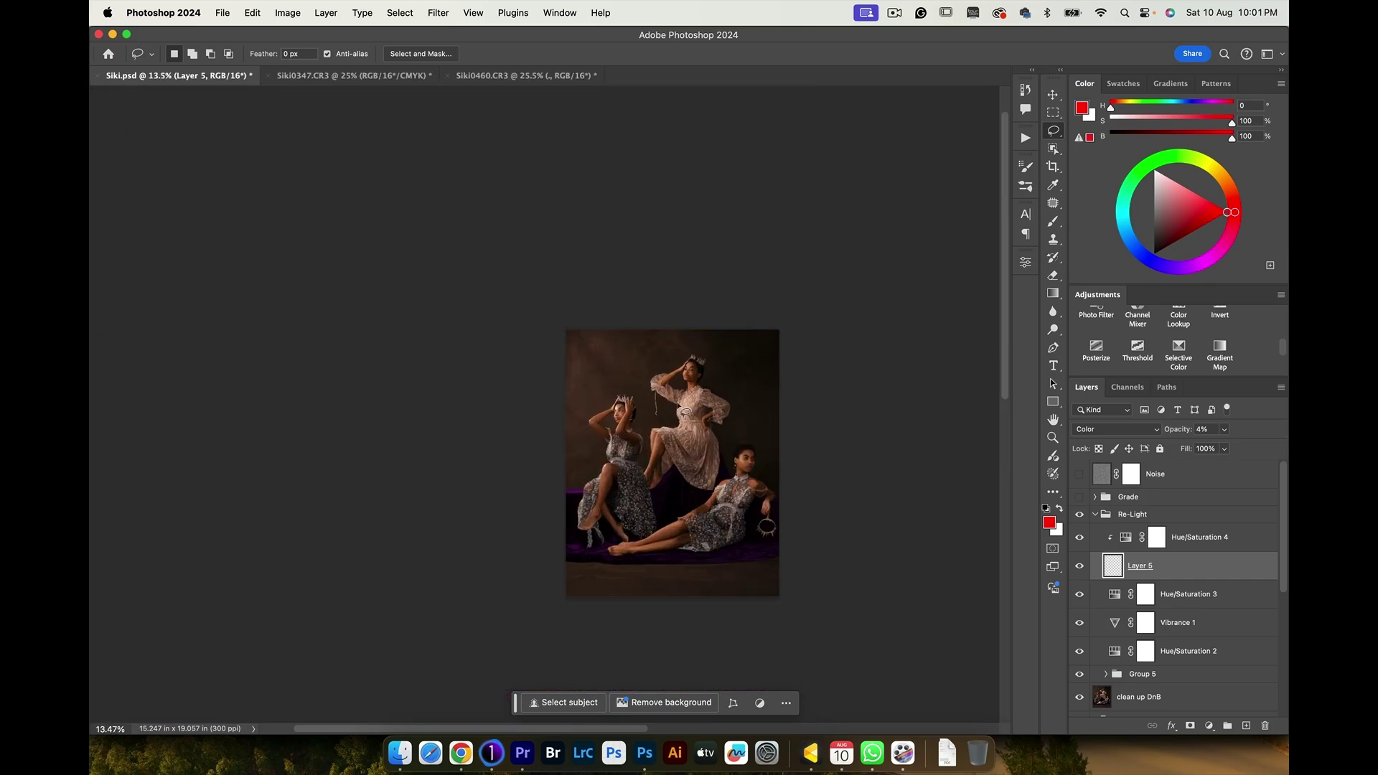
{"action": "scroll", "coordinate": [678, 407], "scroll_direction": "up", "scroll_amount": 8}
{"action": "scroll", "coordinate": [810, 87], "scroll_direction": "up", "scroll_amount": 5}
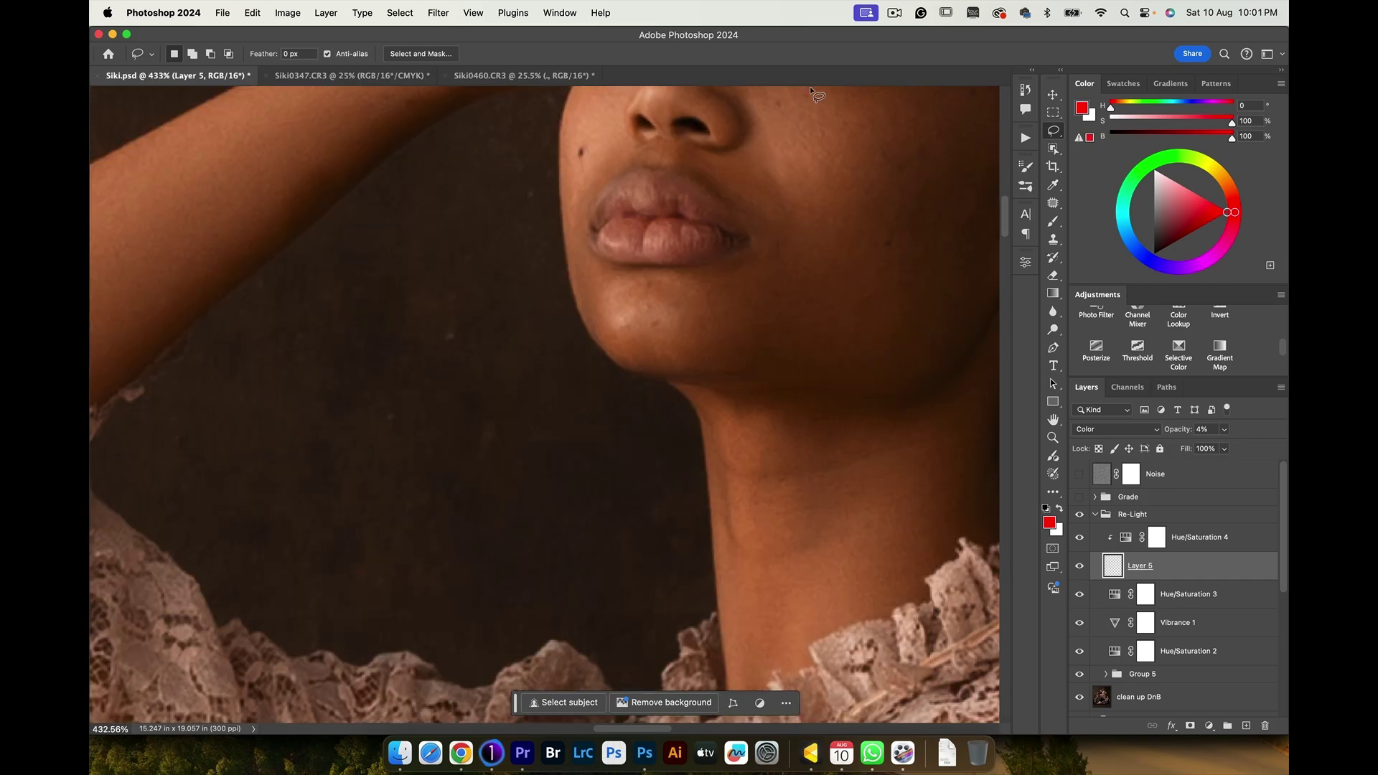
{"action": "left_click", "coordinate": [1079, 566]}
{"action": "left_click", "coordinate": [1078, 566]}
{"action": "scroll", "coordinate": [710, 434], "scroll_direction": "down", "scroll_amount": 10}
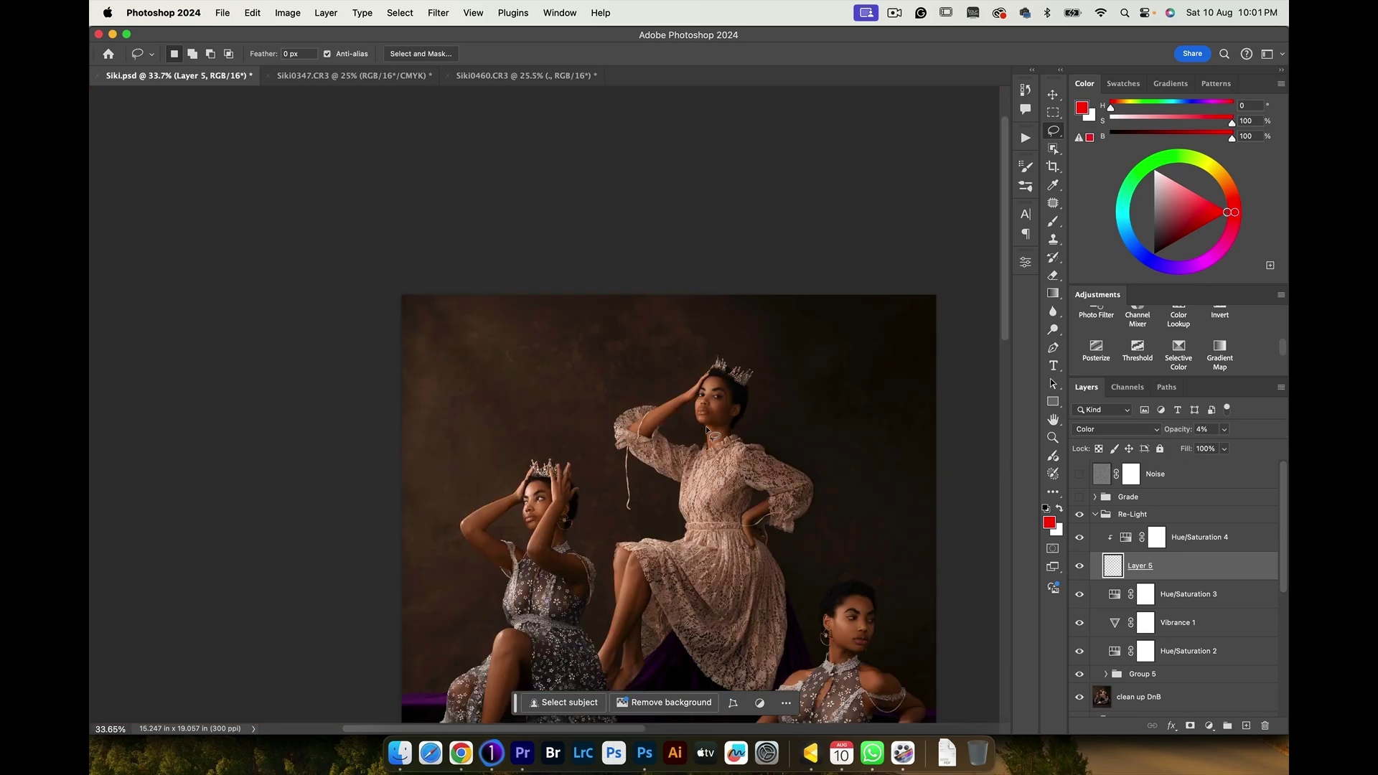
Compare the face of the seated woman holding her crown with Layer 5 off and on.
{"action": "scroll", "coordinate": [543, 531], "scroll_direction": "up", "scroll_amount": 12}
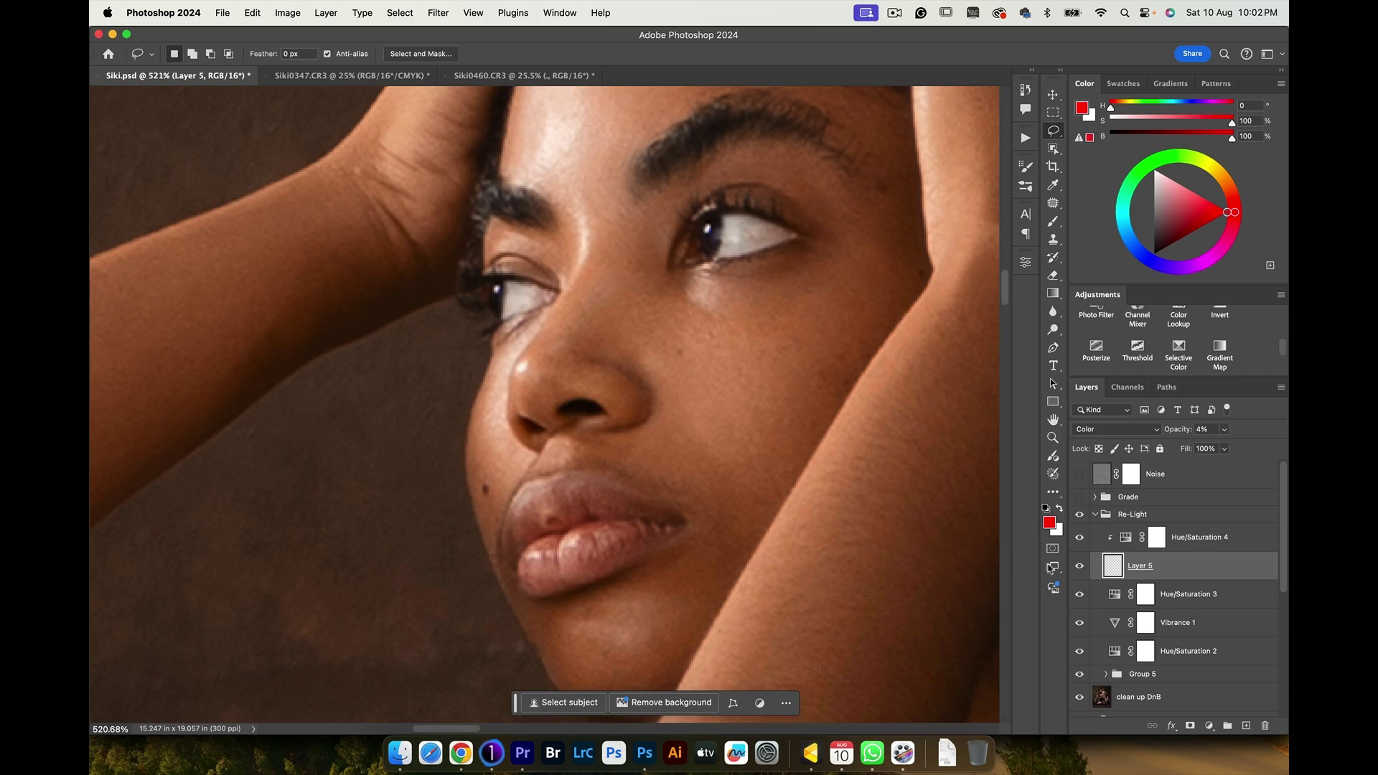
{"action": "left_click", "coordinate": [1079, 567]}
{"action": "left_click", "coordinate": [1078, 566]}
{"action": "left_click", "coordinate": [1078, 566]}
{"action": "left_click", "coordinate": [1078, 567]}
{"action": "scroll", "coordinate": [553, 452], "scroll_direction": "down", "scroll_amount": 12}
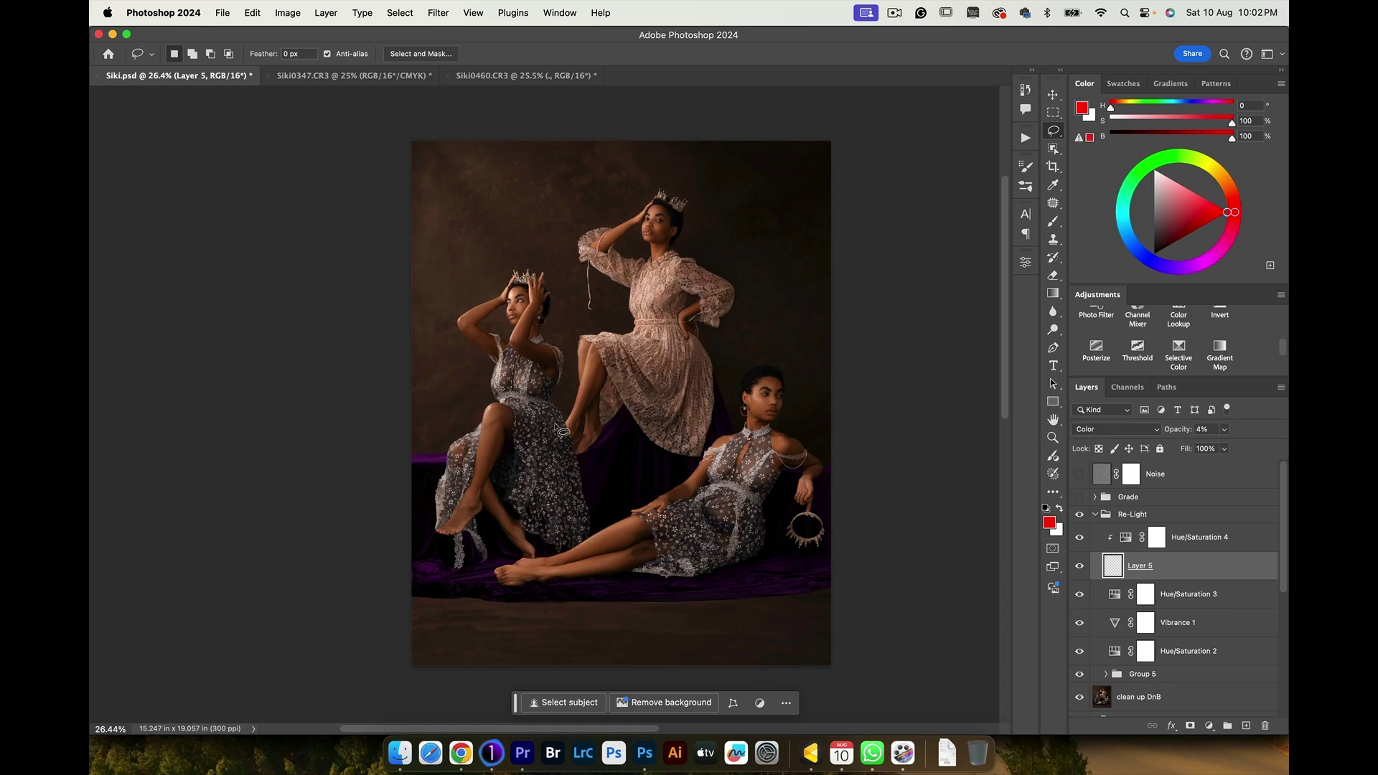
Collapse the Re-Light group, compare the image with and without the Grade group, and make the Grade and Noise layers visible.
{"action": "left_click", "coordinate": [1095, 513]}
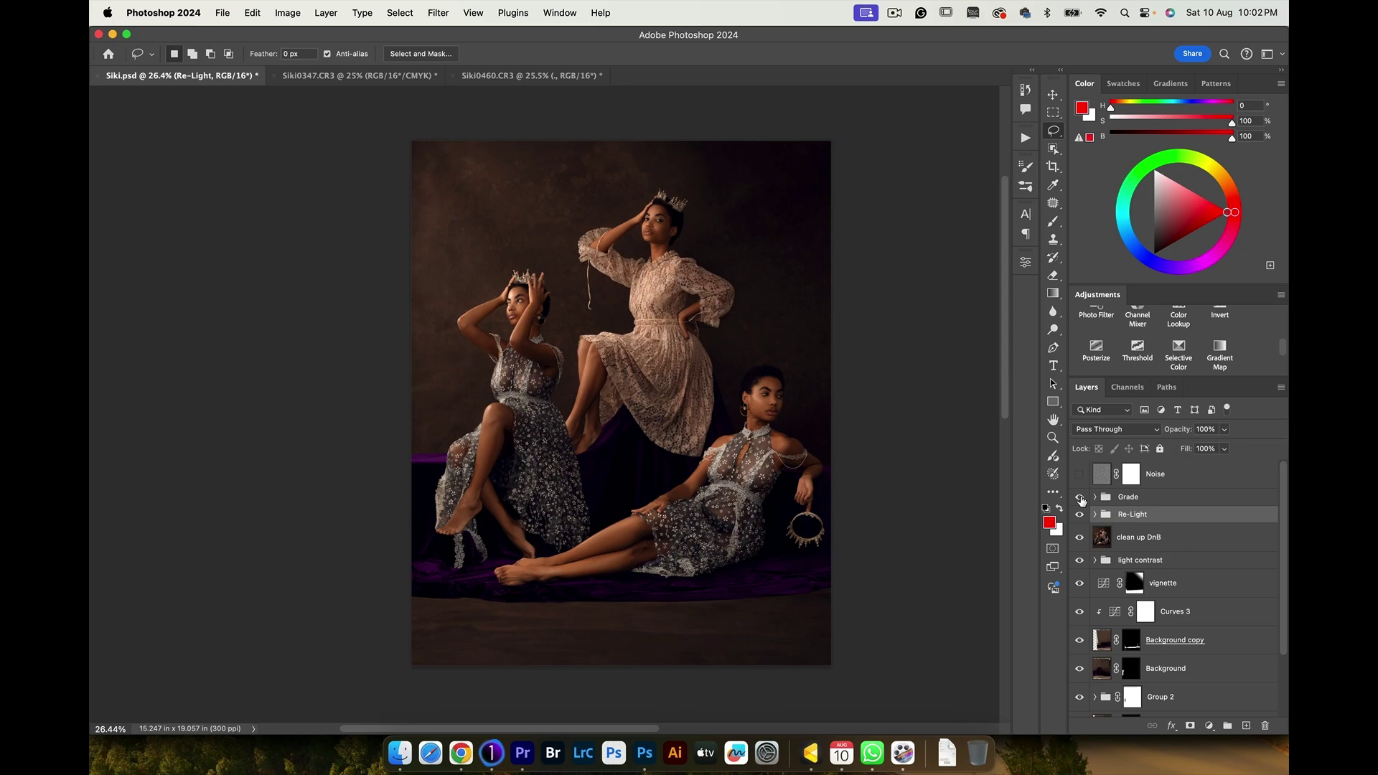
{"action": "left_click", "coordinate": [1079, 497]}
{"action": "left_click", "coordinate": [1079, 497]}
{"action": "left_click", "coordinate": [1080, 498]}
{"action": "left_click", "coordinate": [1079, 498]}
{"action": "left_click", "coordinate": [1079, 474]}
Review the Siki0347.CR3 and Siki0460.CR3 documents and return to Siki.psd.
{"action": "left_click", "coordinate": [367, 77]}
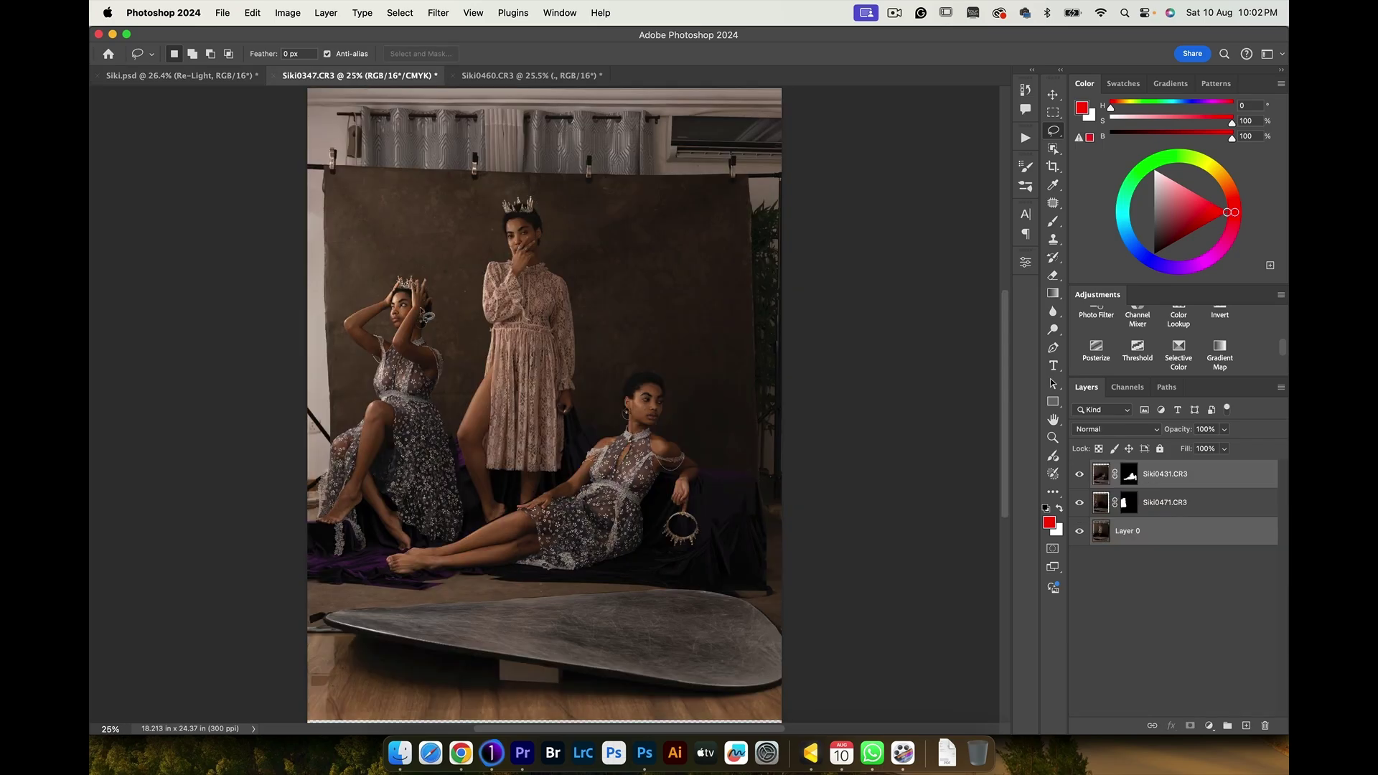
{"action": "left_click", "coordinate": [517, 78]}
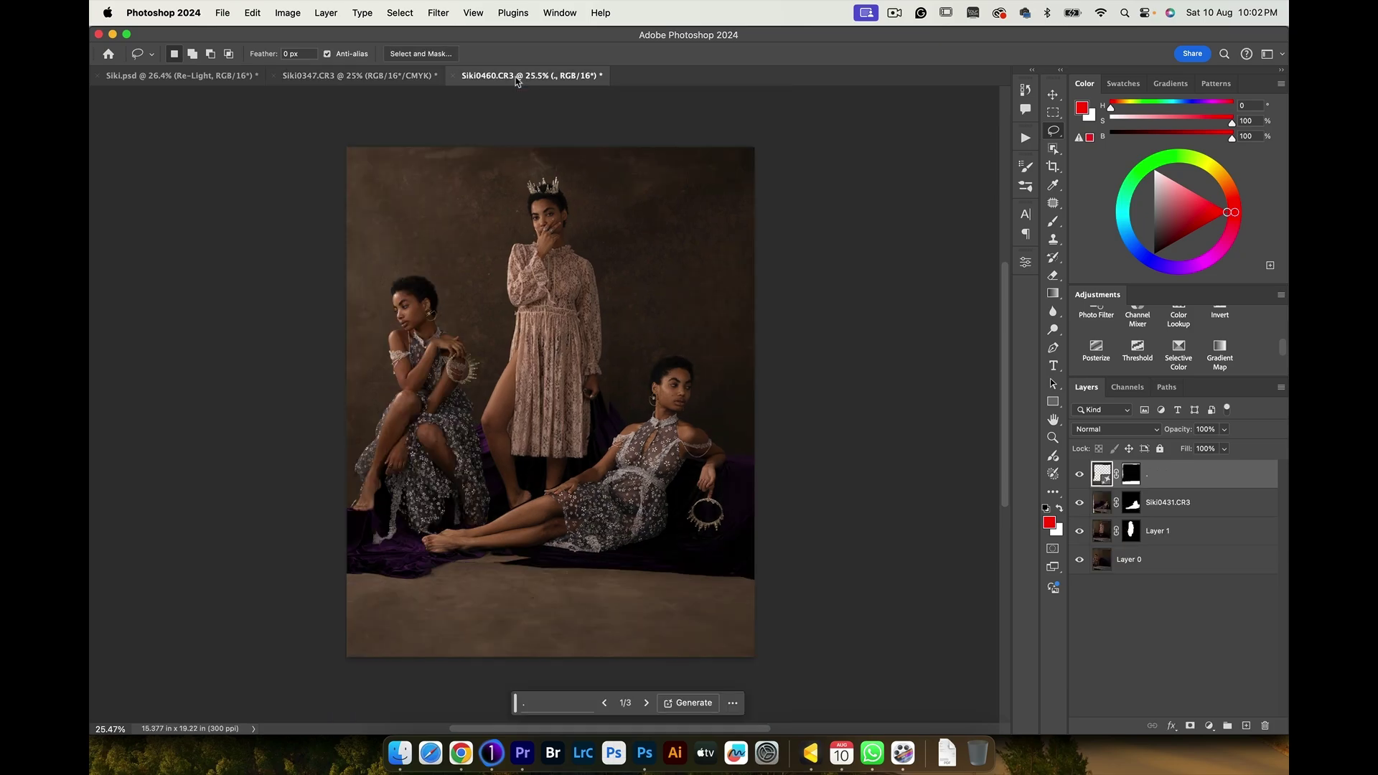
{"action": "left_click", "coordinate": [215, 76]}
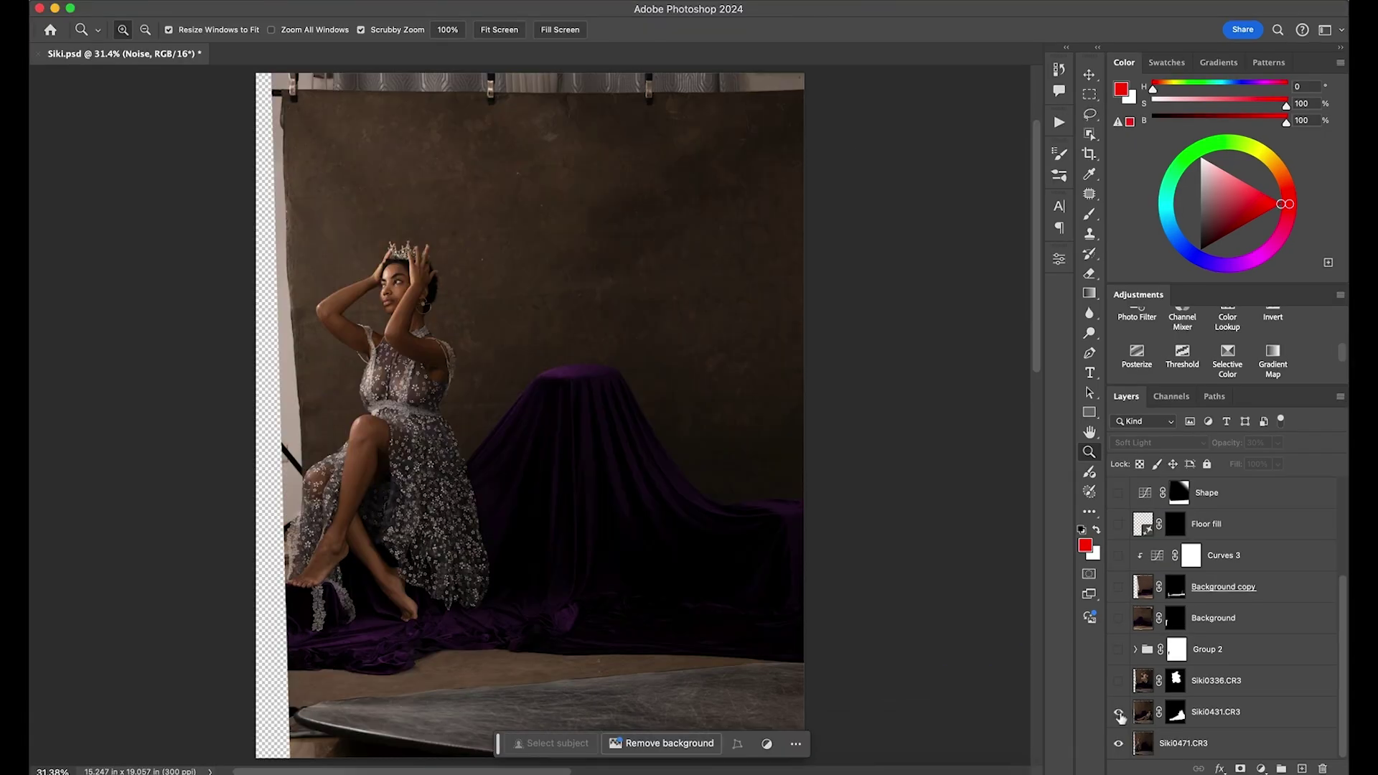
Build up the composite by showing Siki0431.CR3, Siki0336.CR3, Group 2, Background, Background copy, Curves 3 and Floor fill in turn.
{"action": "left_click", "coordinate": [1118, 712]}
{"action": "left_click", "coordinate": [1118, 680]}
{"action": "left_click", "coordinate": [1118, 649]}
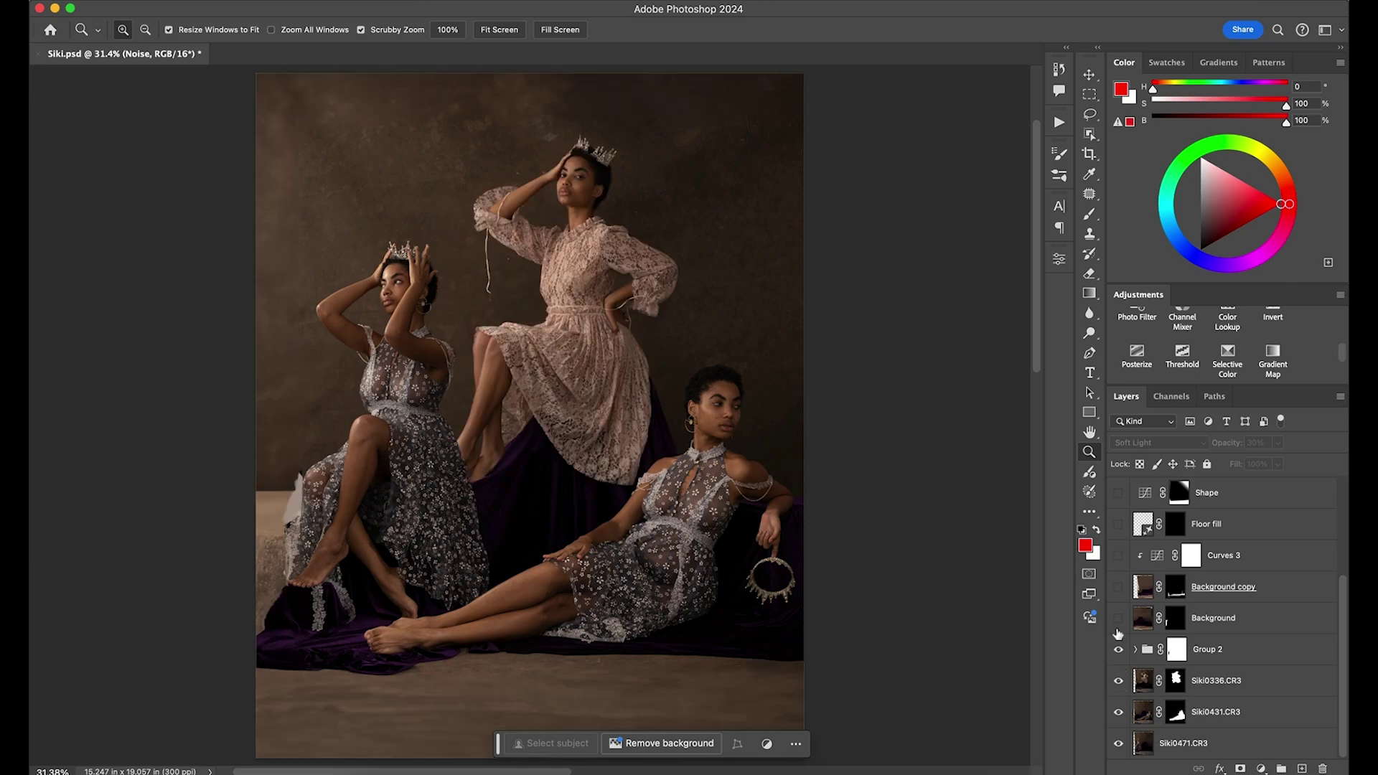
{"action": "left_click", "coordinate": [1118, 618]}
{"action": "left_click", "coordinate": [1119, 587]}
{"action": "left_click", "coordinate": [1118, 554]}
{"action": "left_click", "coordinate": [1118, 524]}
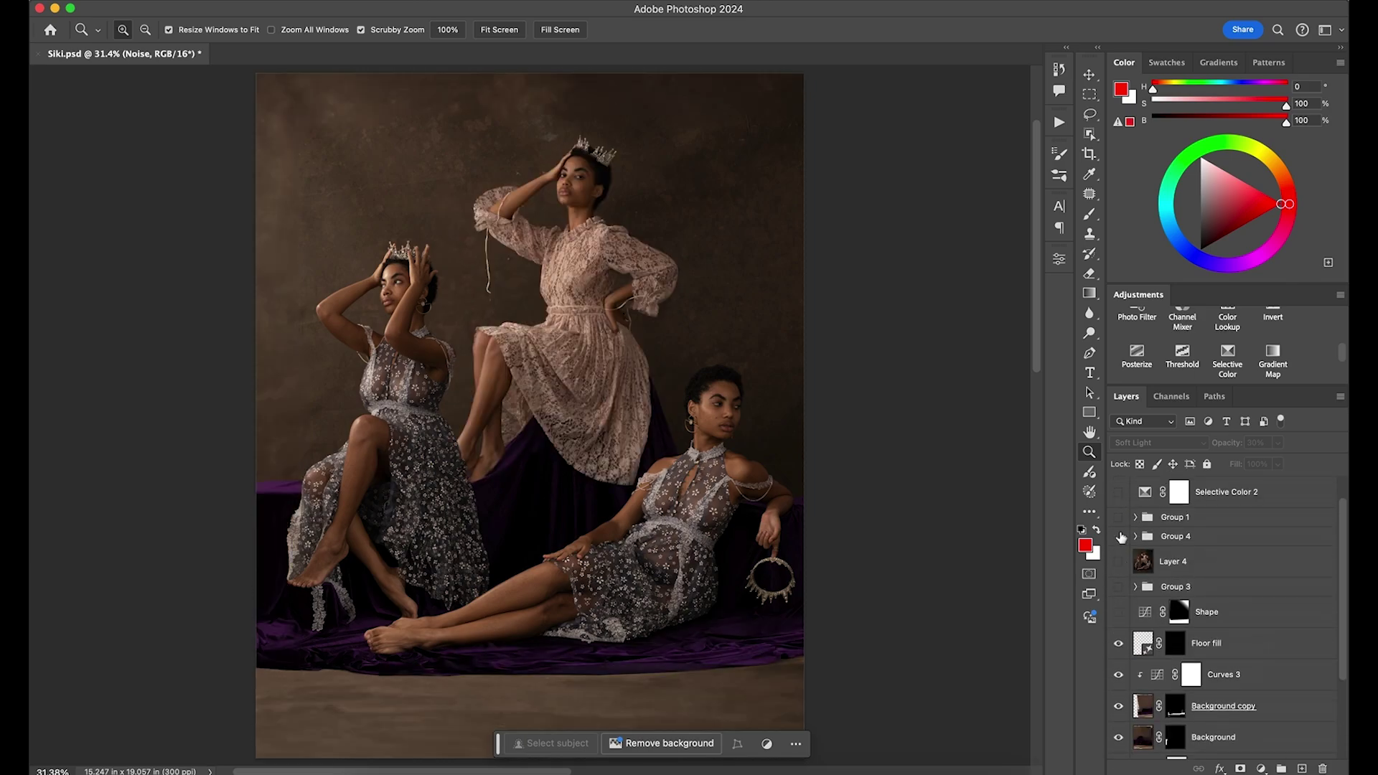
Show Shape, Group 3, Layer 4, Group 4 and the layers above in turn, and isolate the Siki0471.CR3 layer.
{"action": "scroll", "coordinate": [1118, 538], "scroll_direction": "up", "scroll_amount": 3}
{"action": "left_click", "coordinate": [1118, 611]}
{"action": "left_click", "coordinate": [1118, 586]}
{"action": "left_click", "coordinate": [1118, 561]}
{"action": "left_click", "coordinate": [1118, 537]}
{"action": "scroll", "coordinate": [1118, 545], "scroll_direction": "up", "scroll_amount": 1}
{"action": "left_click", "coordinate": [1118, 548]}
{"action": "left_click", "coordinate": [1118, 524]}
{"action": "left_click", "coordinate": [1118, 494]}
{"action": "left_click", "coordinate": [1118, 747], "text": "alt"}
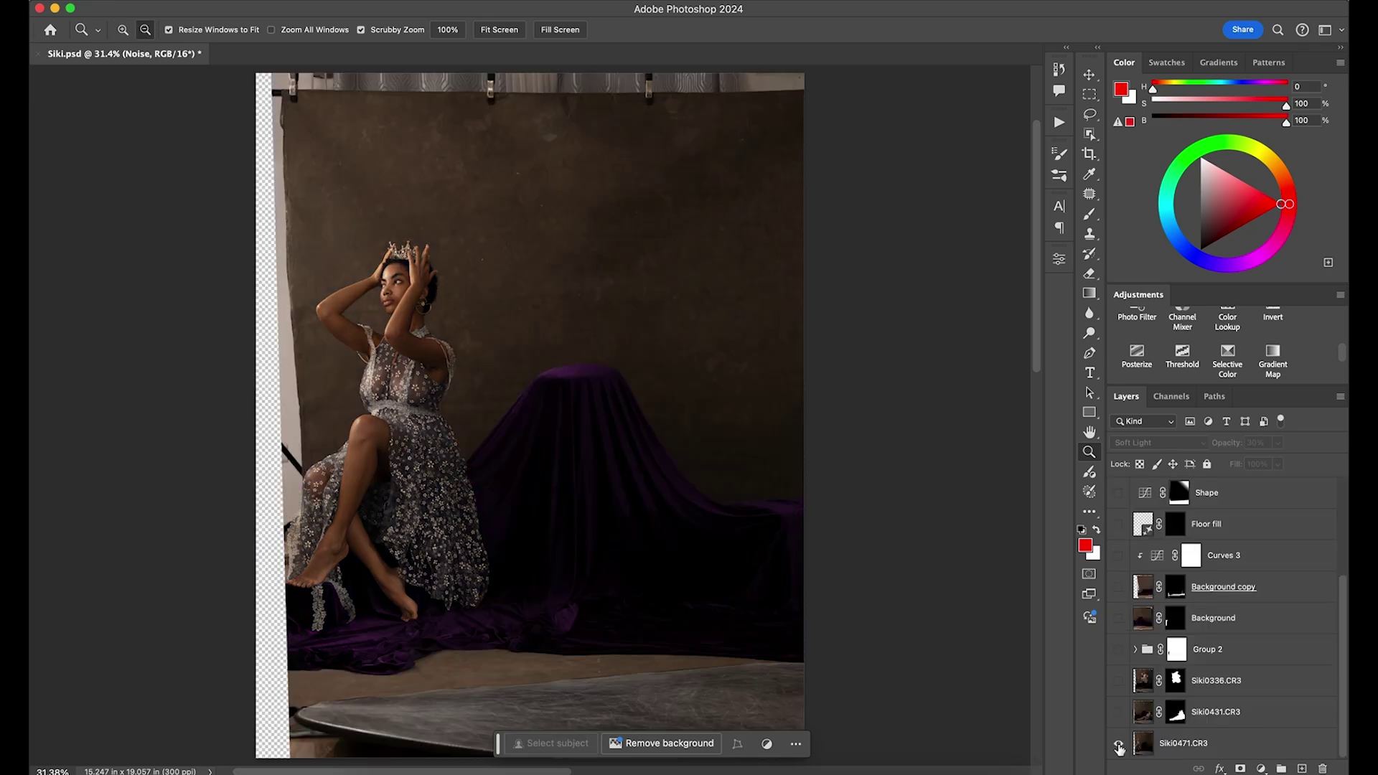